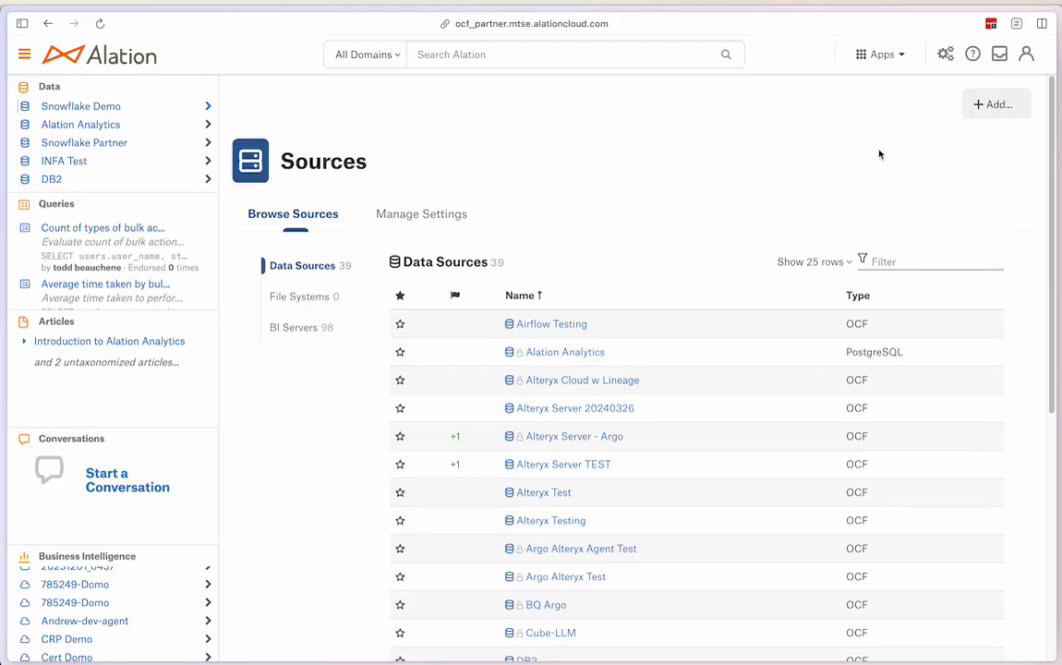
Step: Add a new data source titled "Cube-Demo", set up by the current account, and continue to its setup
click(875, 53)
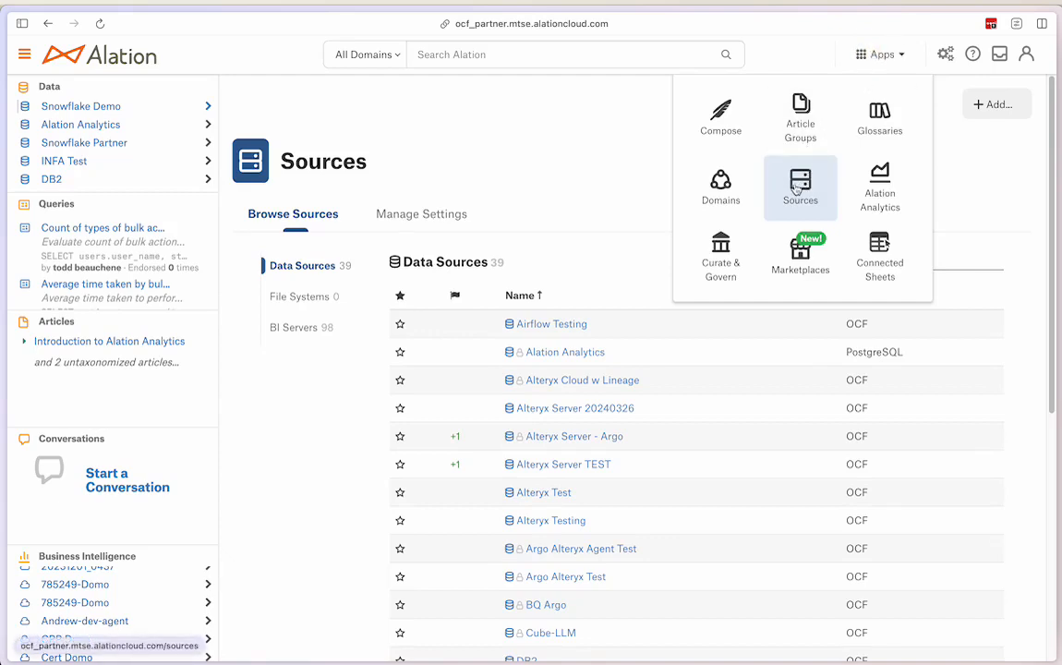
click(958, 144)
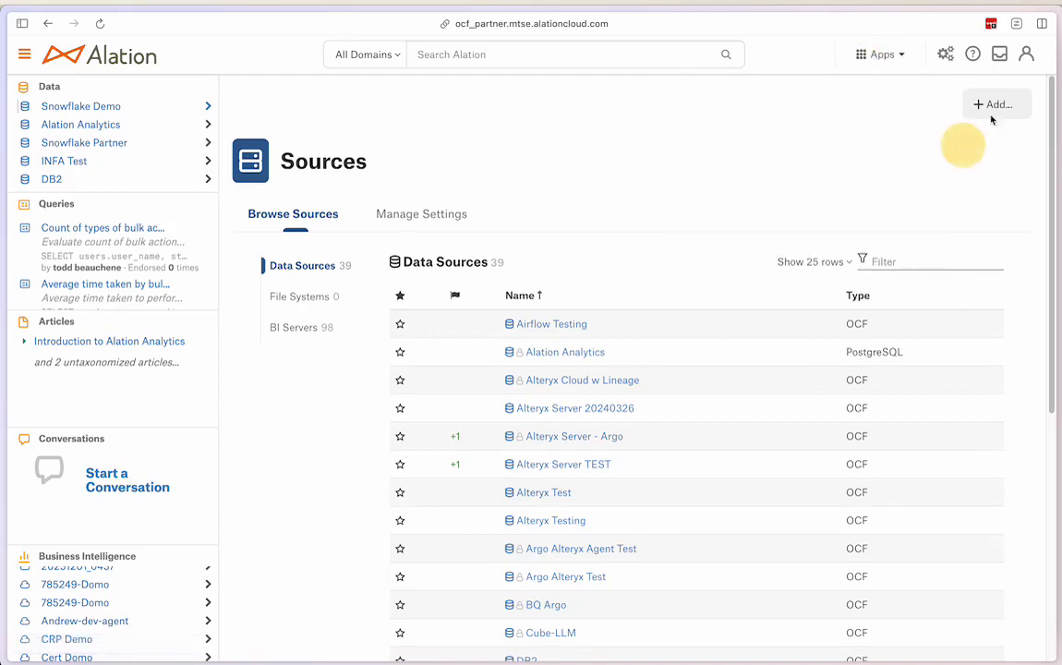
click(995, 107)
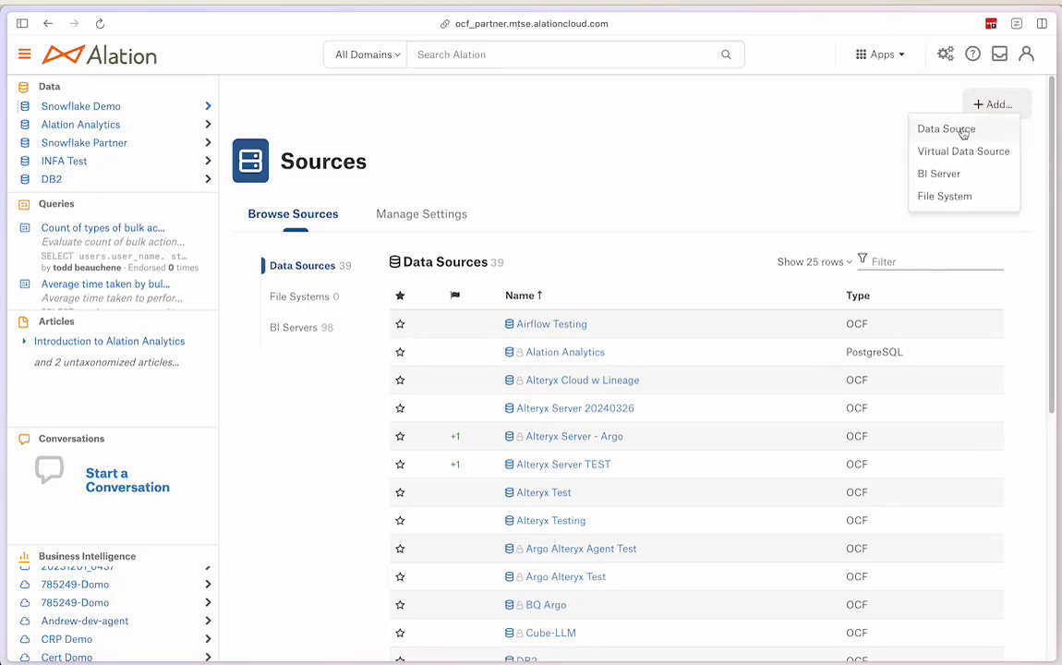
click(960, 131)
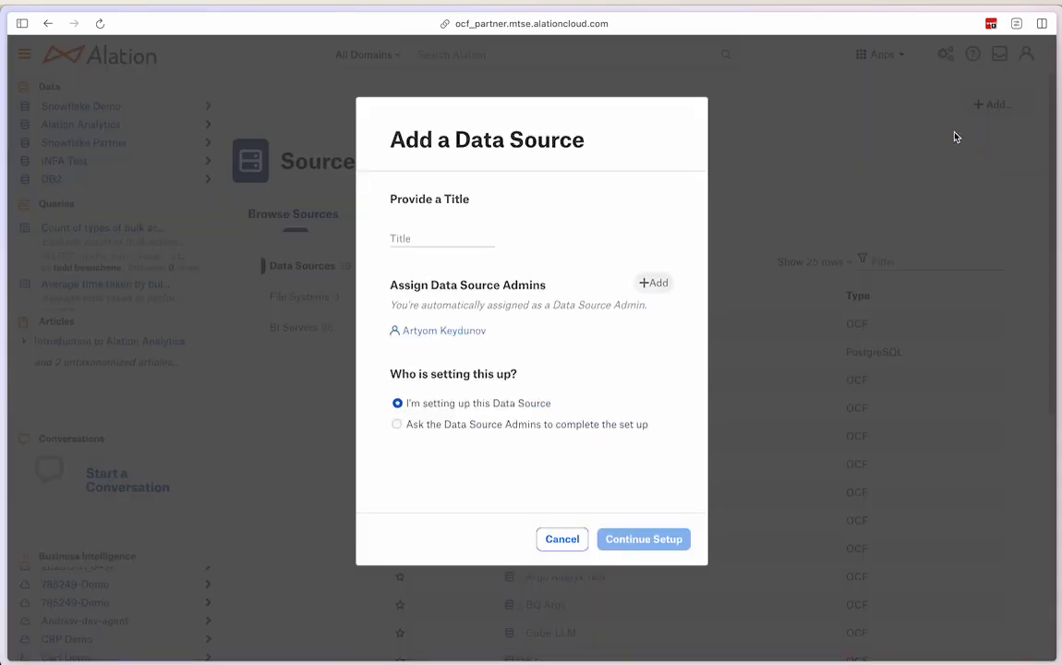
click(470, 242)
text(Cube-Demo)
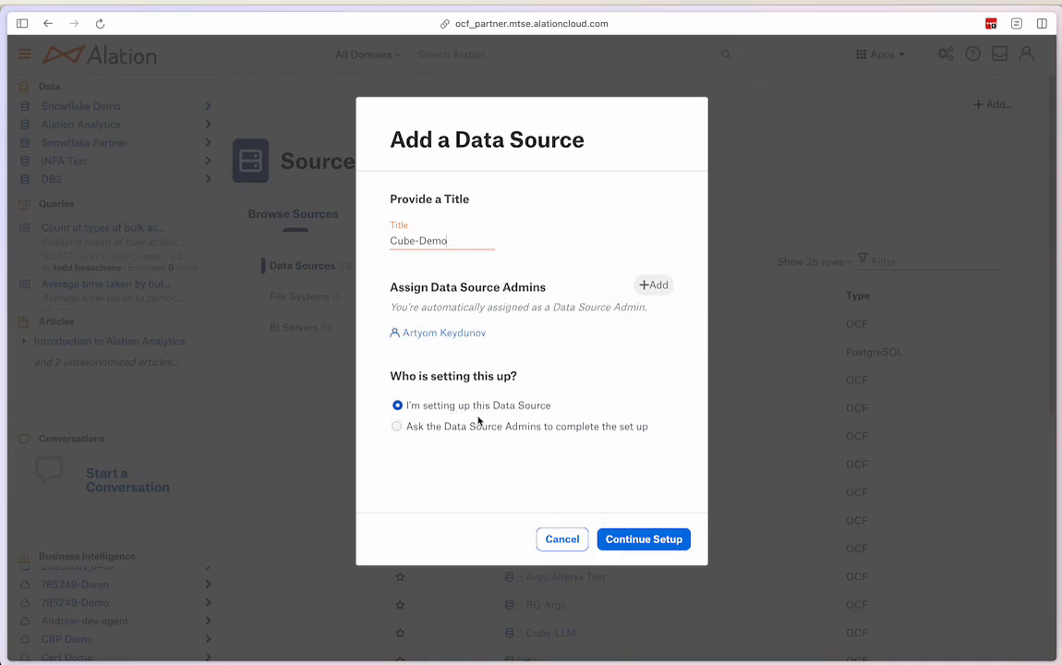
click(644, 542)
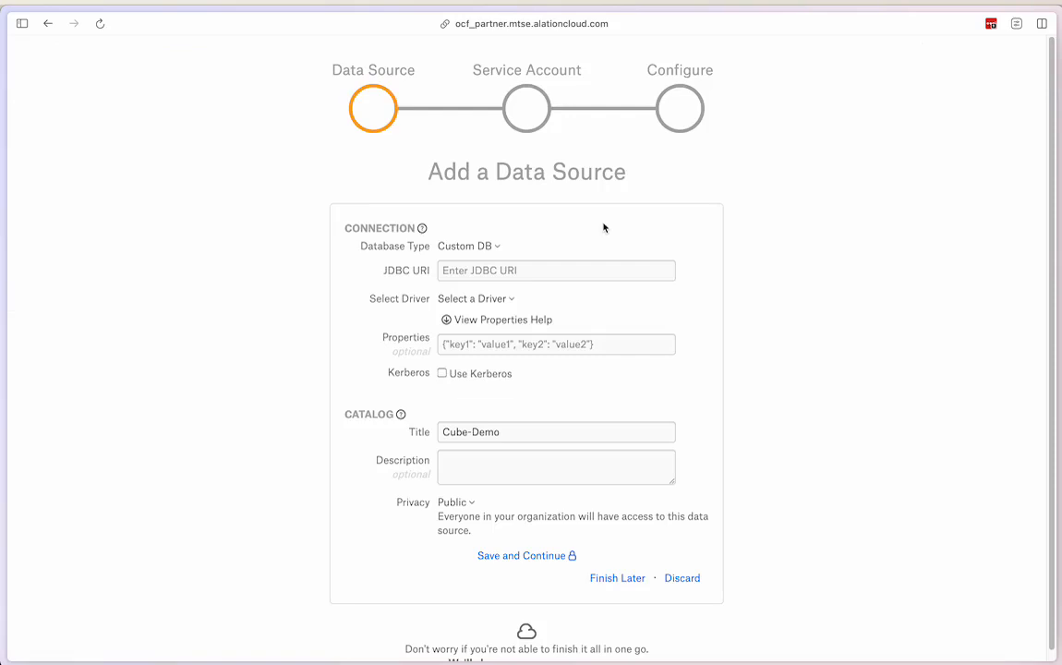
Step: Copy postgresql://amber-goose.sql.aws-us-west-2.cubecloudapp.dev:5432/amber-goose from the text editor into the JDBC URI and select the org.postgresql.Driver.org.postgresql.jdbc.42.5.1 driver
click(482, 270)
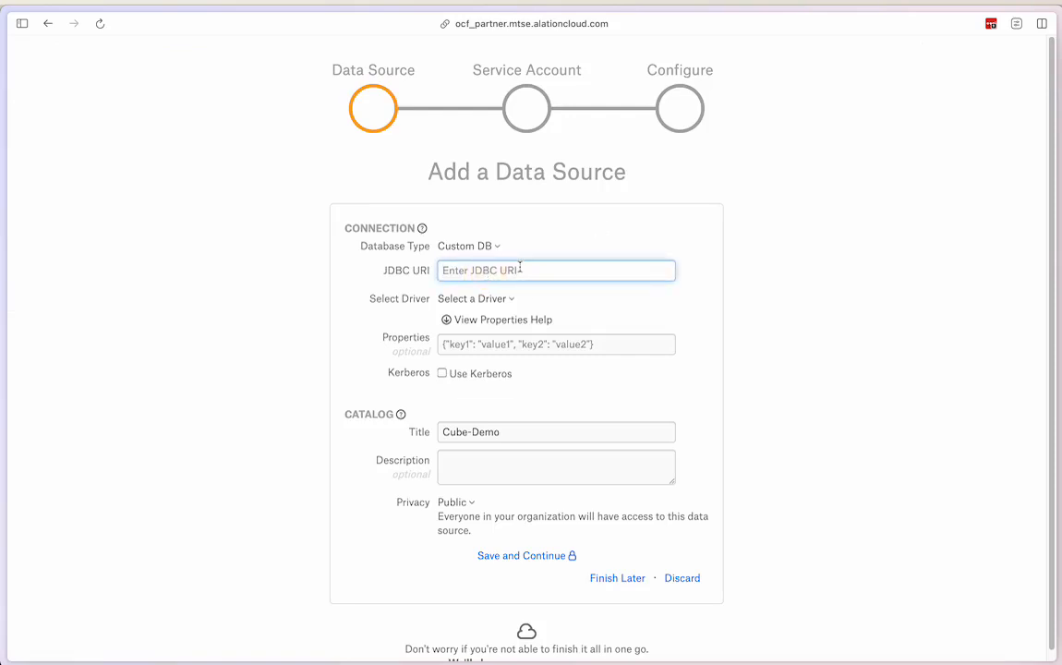
key(super+Tab)
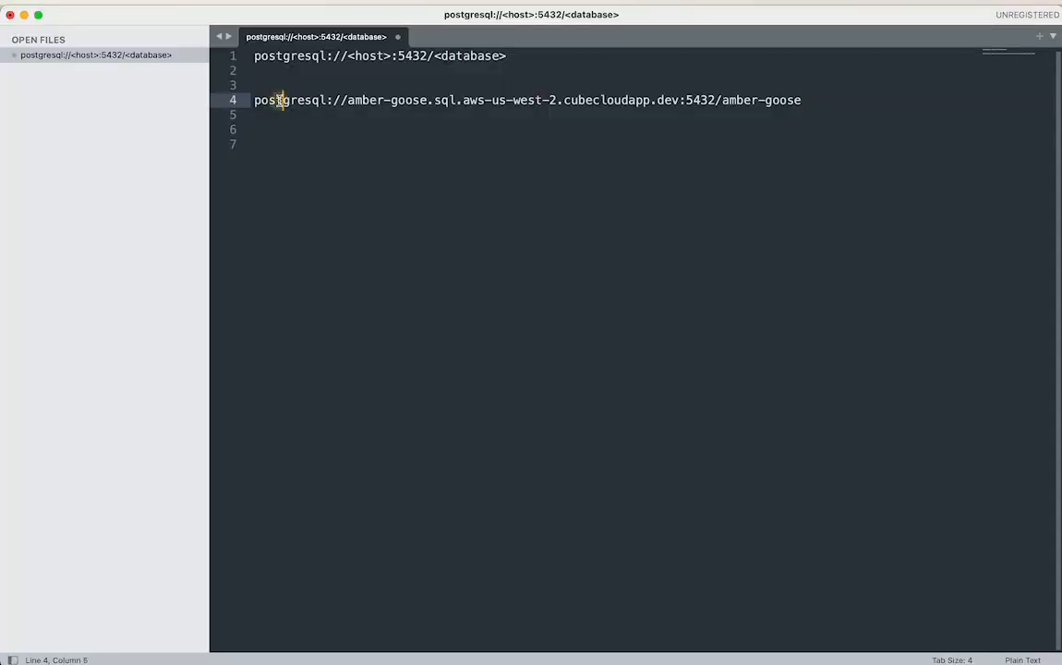
double_click(275, 99)
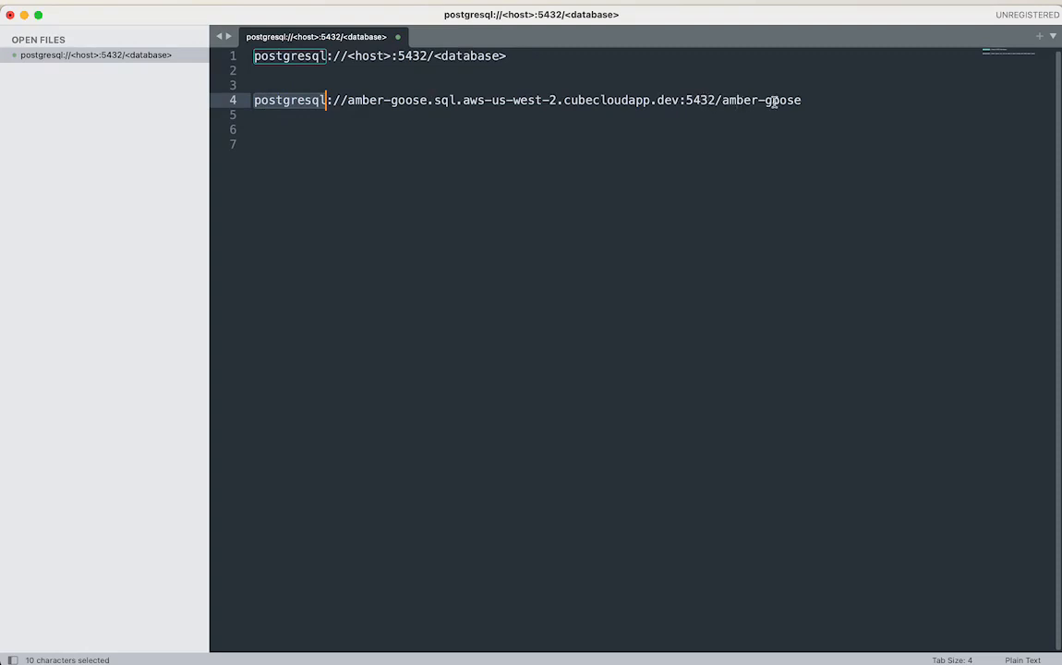
drag(773, 99, 249, 100)
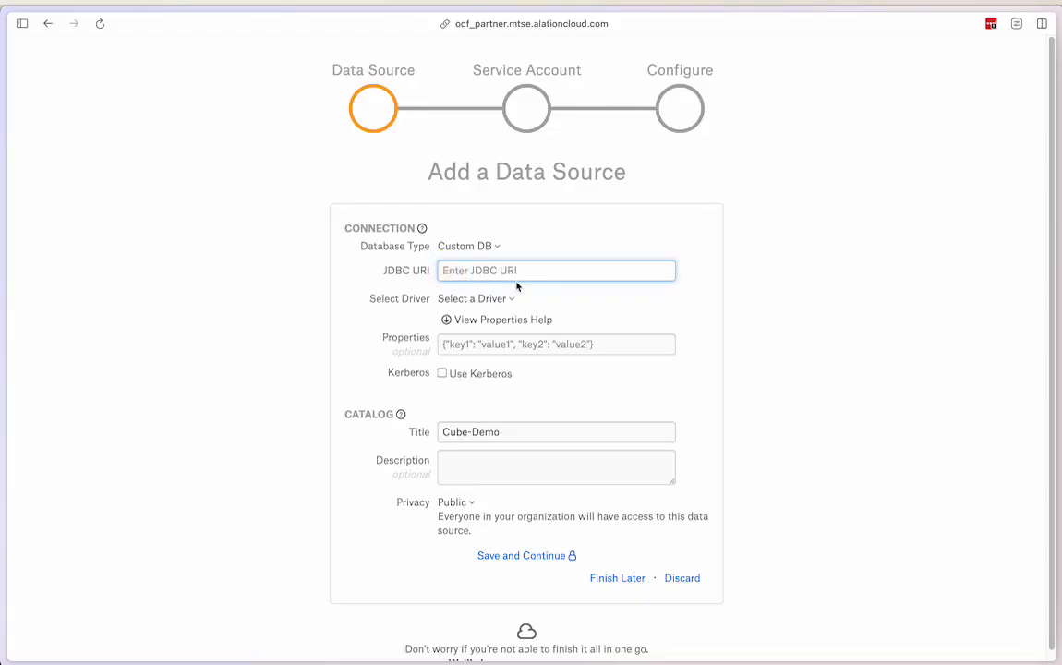
key(super+v)
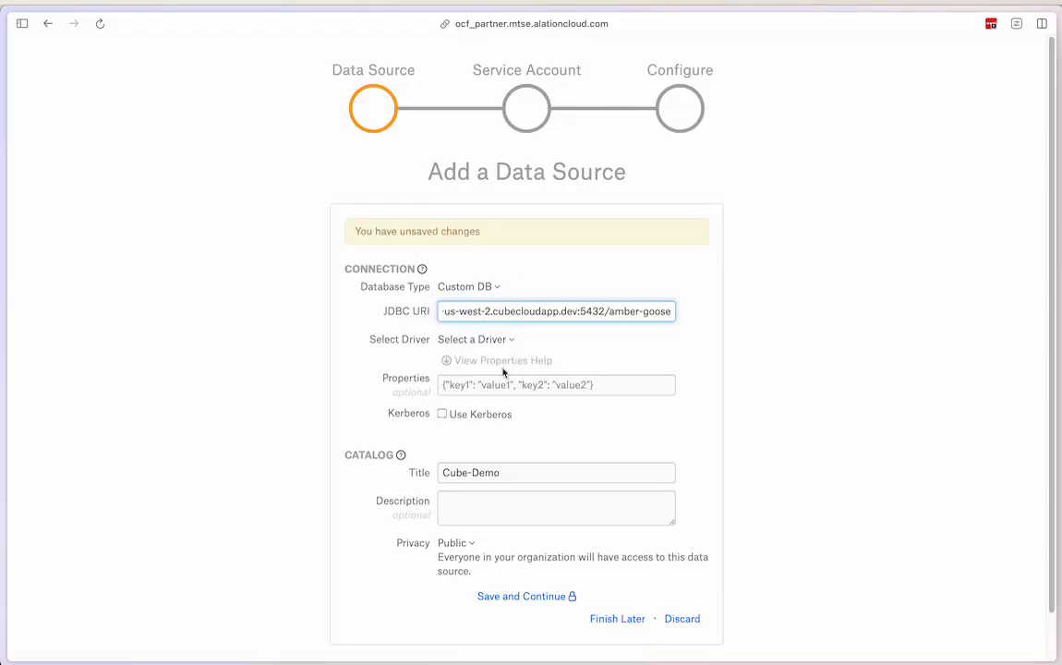
click(497, 341)
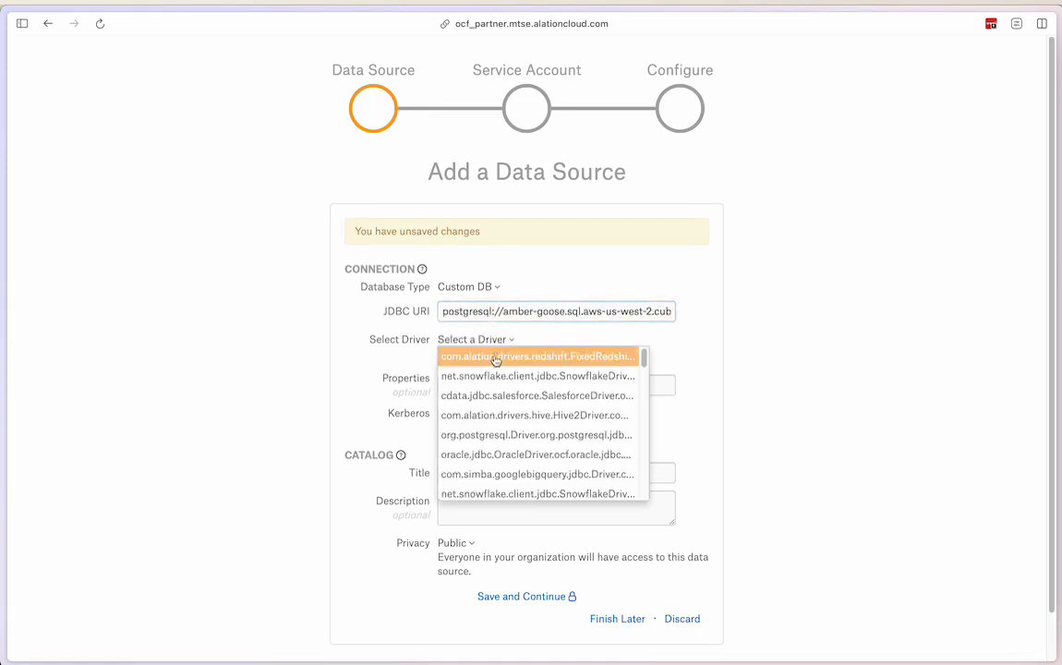
click(506, 442)
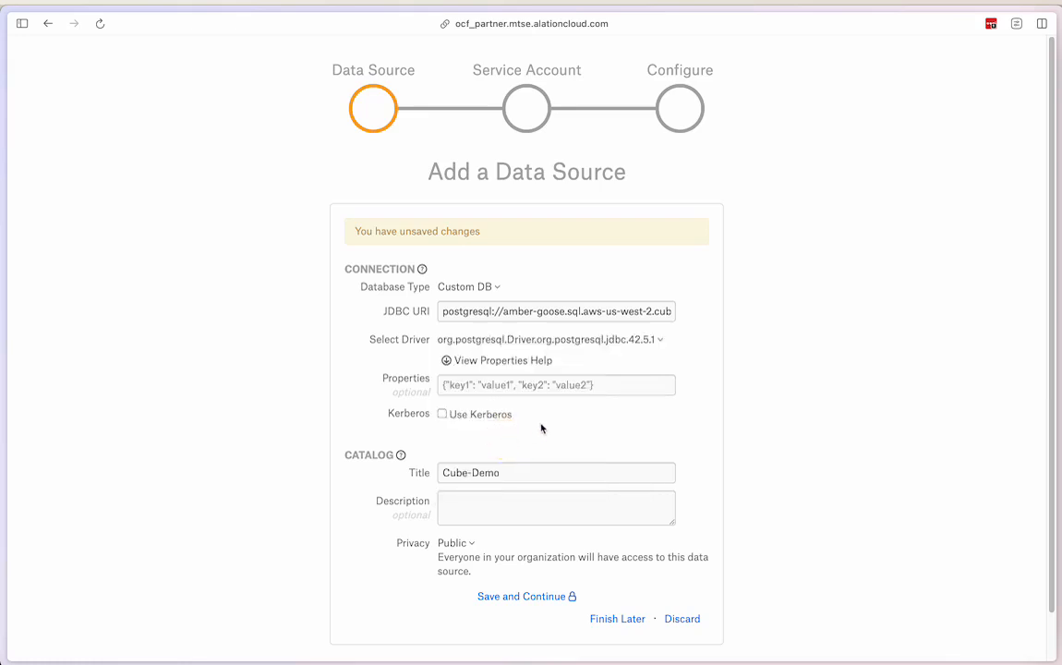
Step: Set the Cube-Demo data source's privacy to Private and save the connection settings
scroll(559, 469, down, 2)
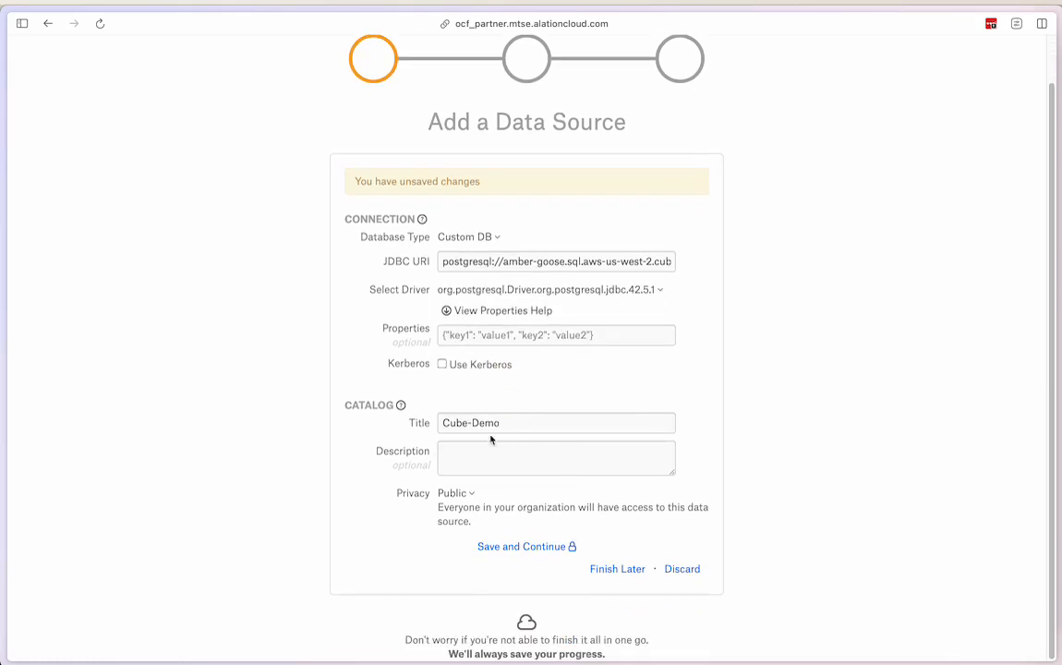
click(454, 499)
click(488, 537)
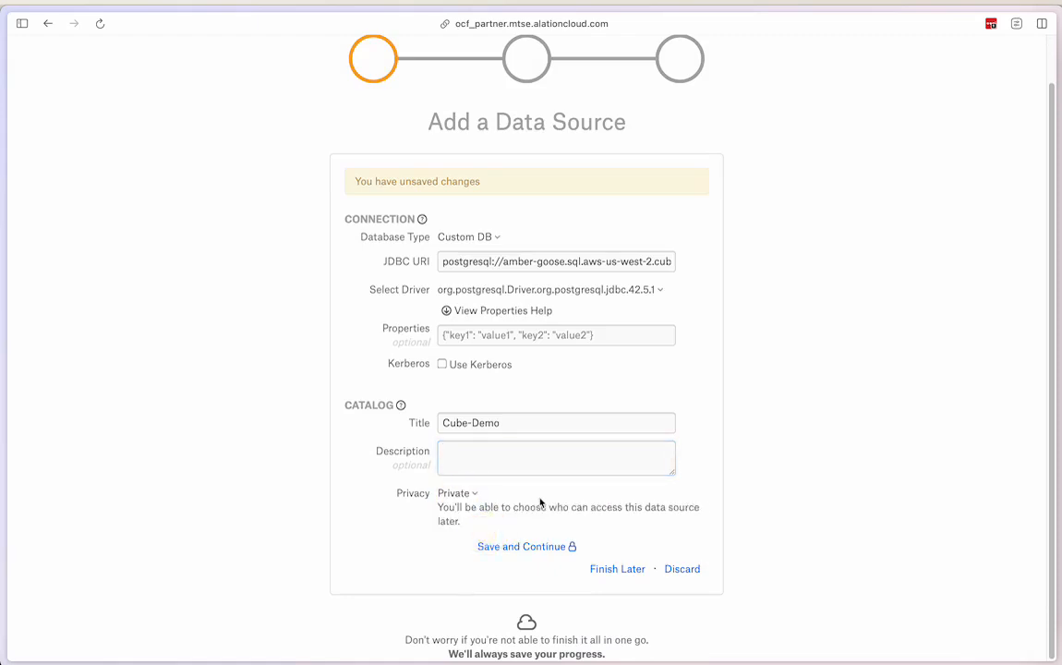
click(541, 547)
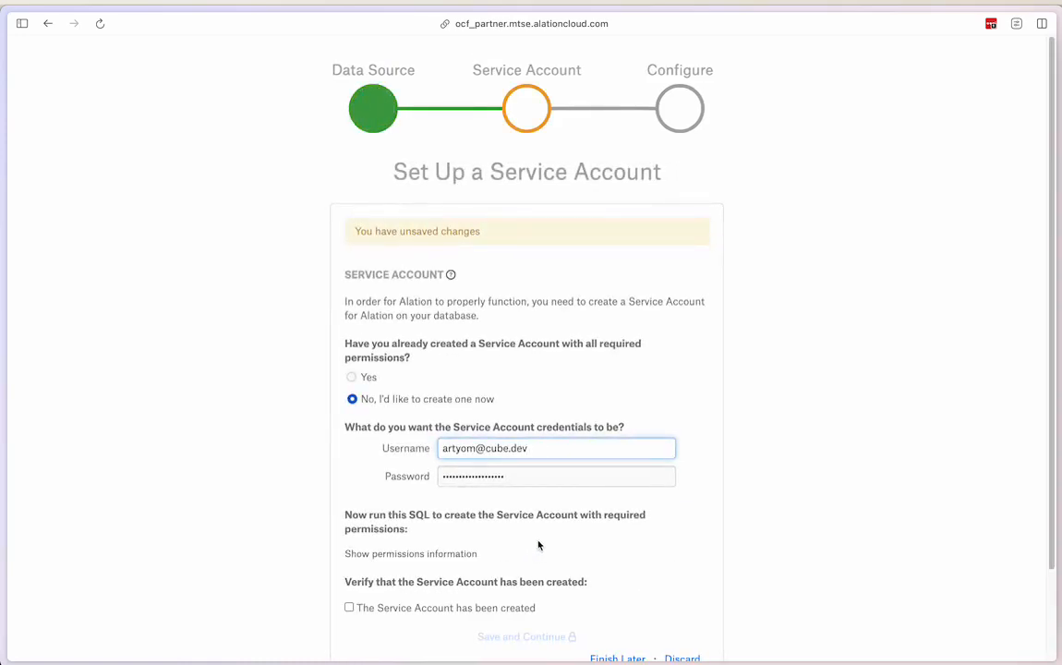
Step: Replace the prefilled service account username with "cube"
drag(536, 447, 422, 441)
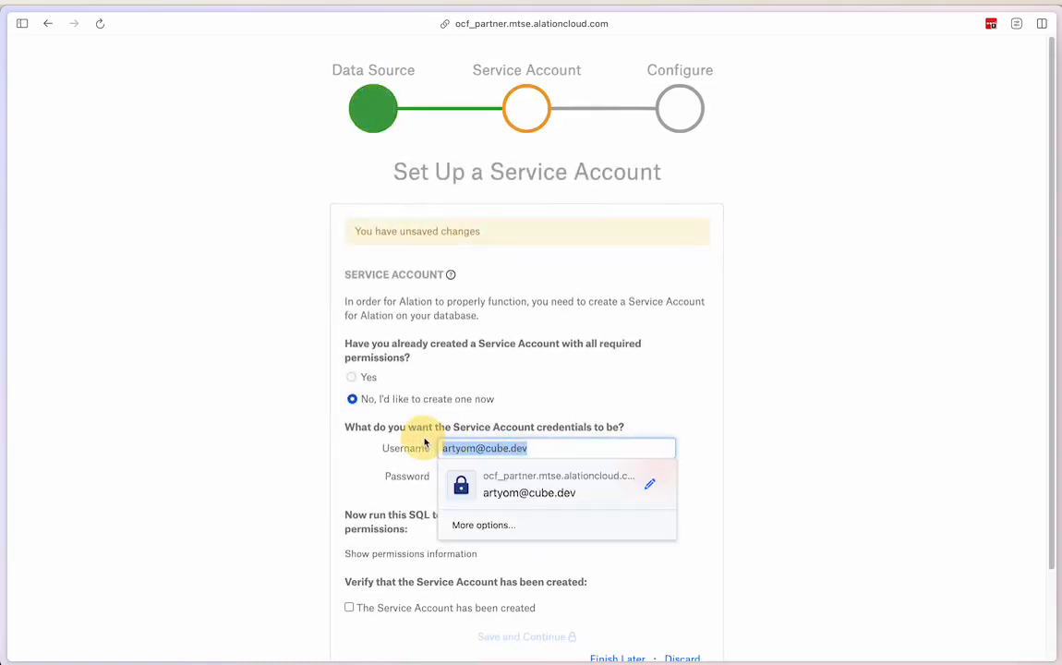
text(cub)
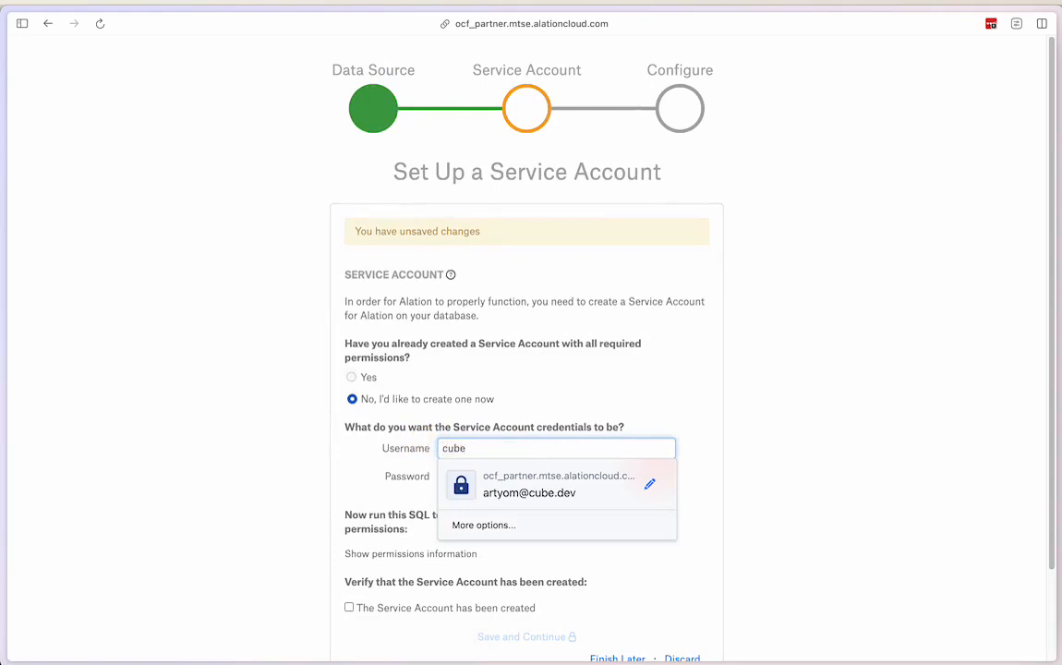
text(e)
key(Tab)
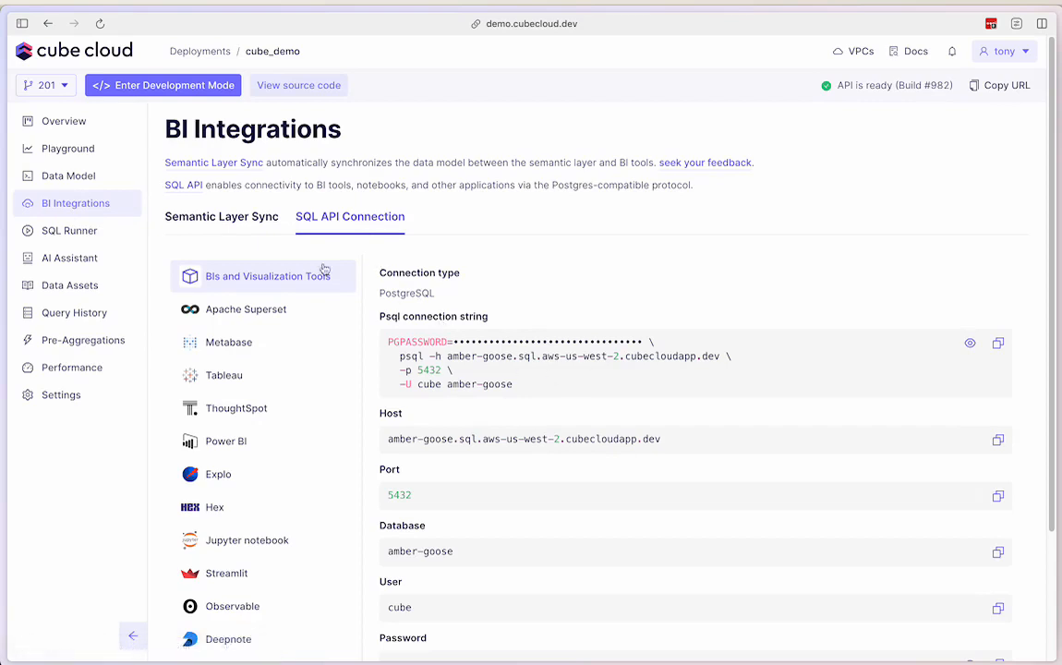
Step: Copy the SQL API connection password from Cube Cloud's BI Integrations page and paste it as the service account password in Alation
scroll(535, 481, down, 1)
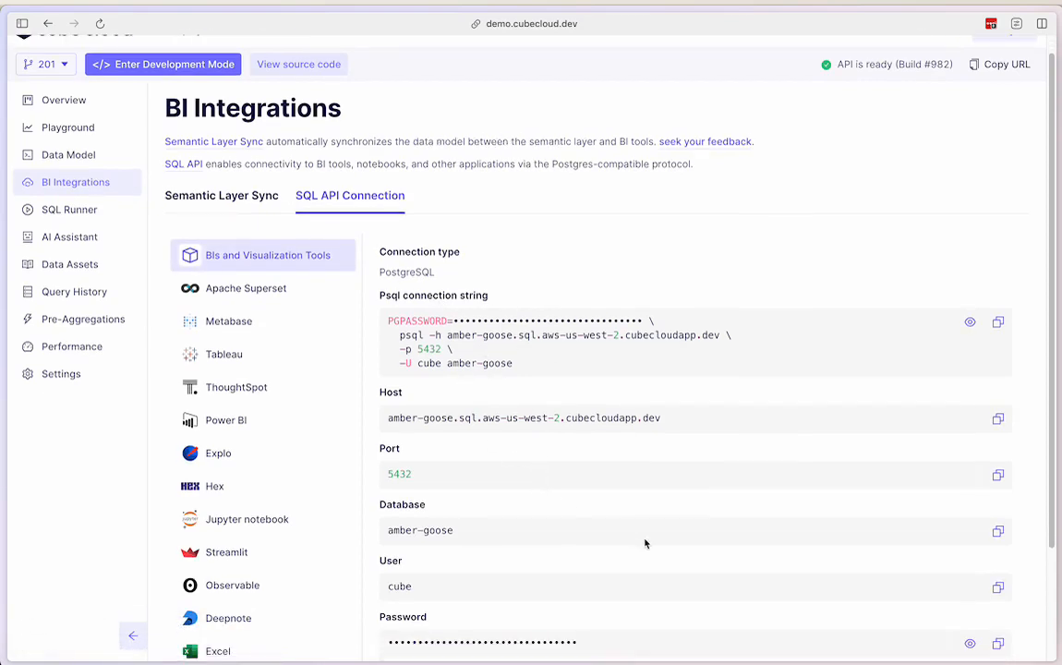
double_click(399, 587)
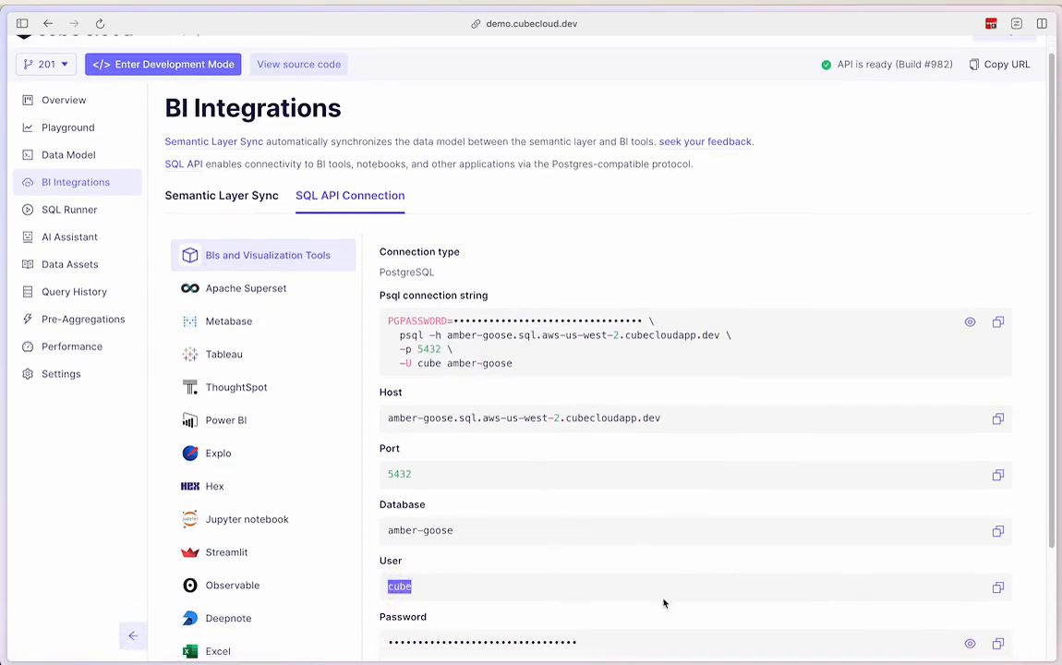
click(999, 642)
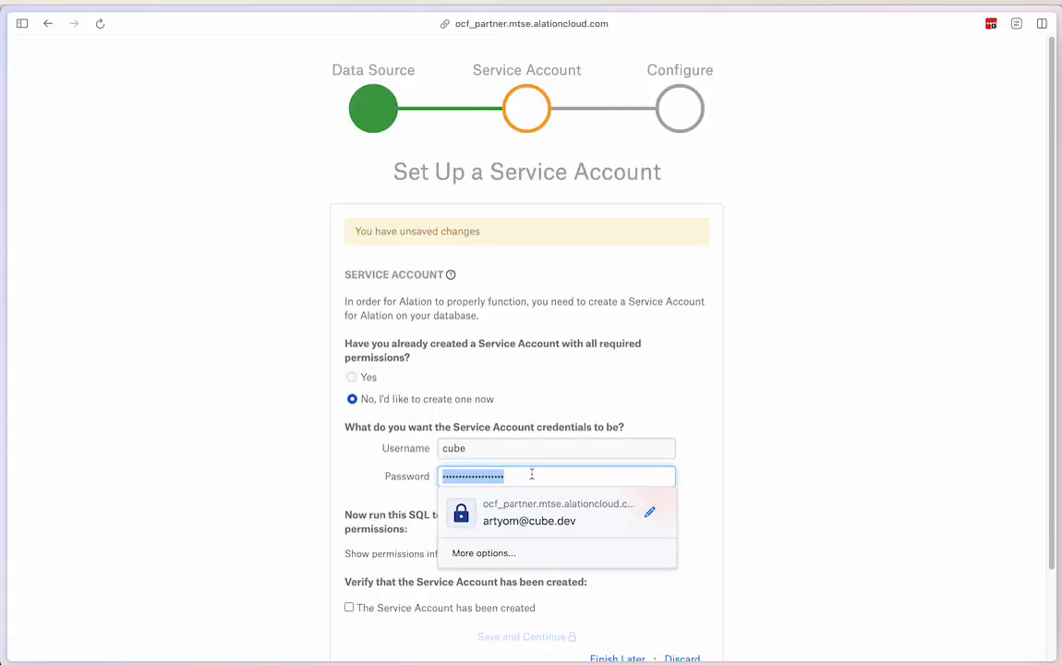
key(super+v)
click(752, 534)
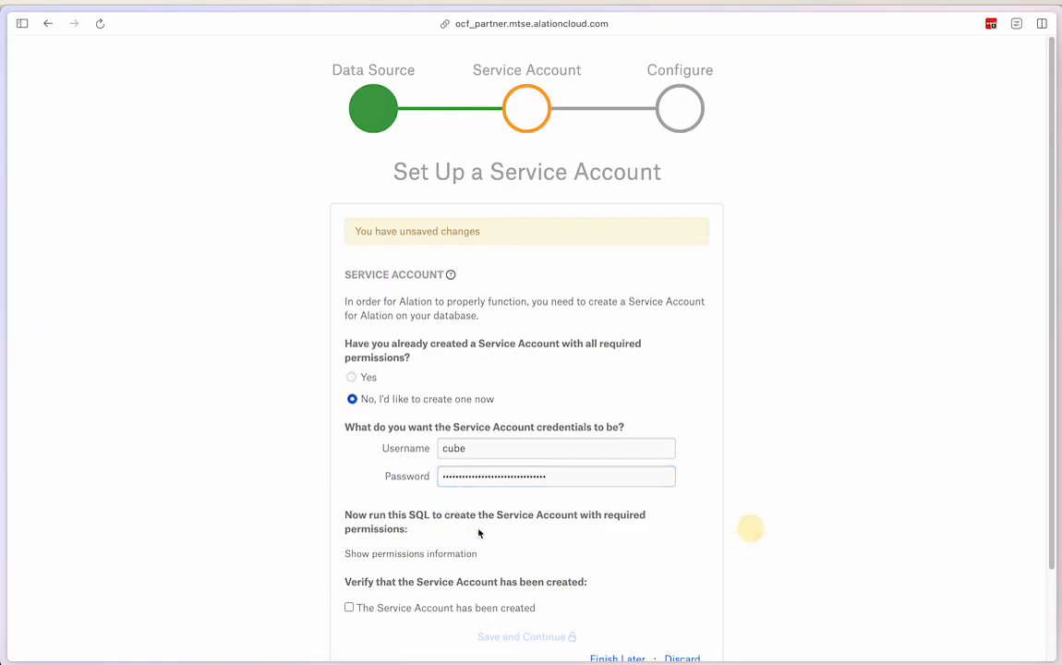
Step: Confirm and save the service account as already created, and skip the query history import
scroll(454, 550, down, 2)
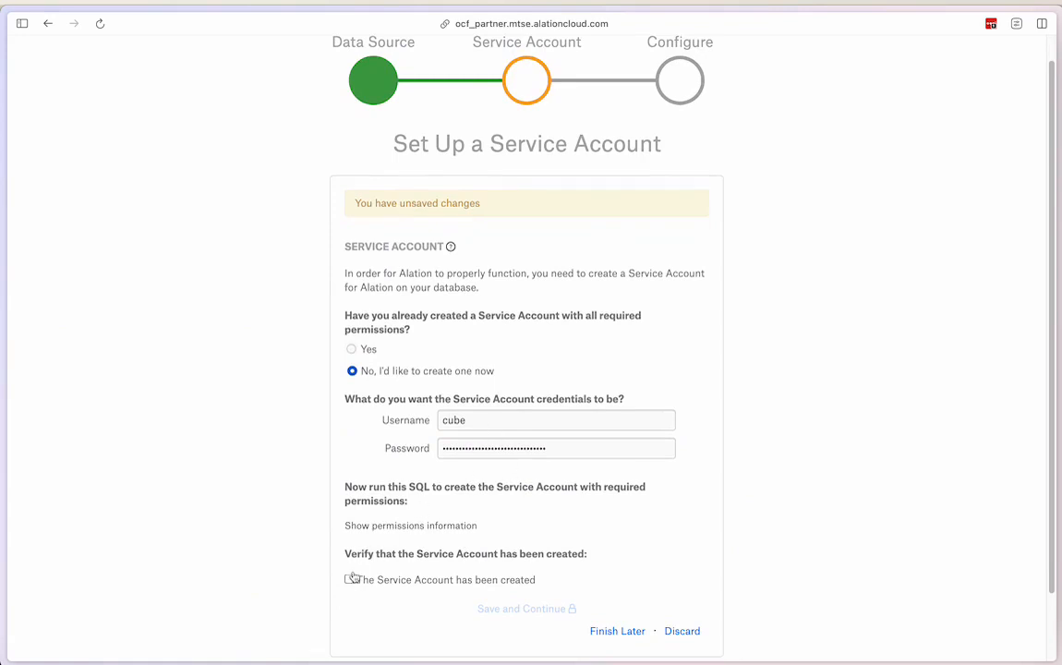
click(350, 578)
click(541, 612)
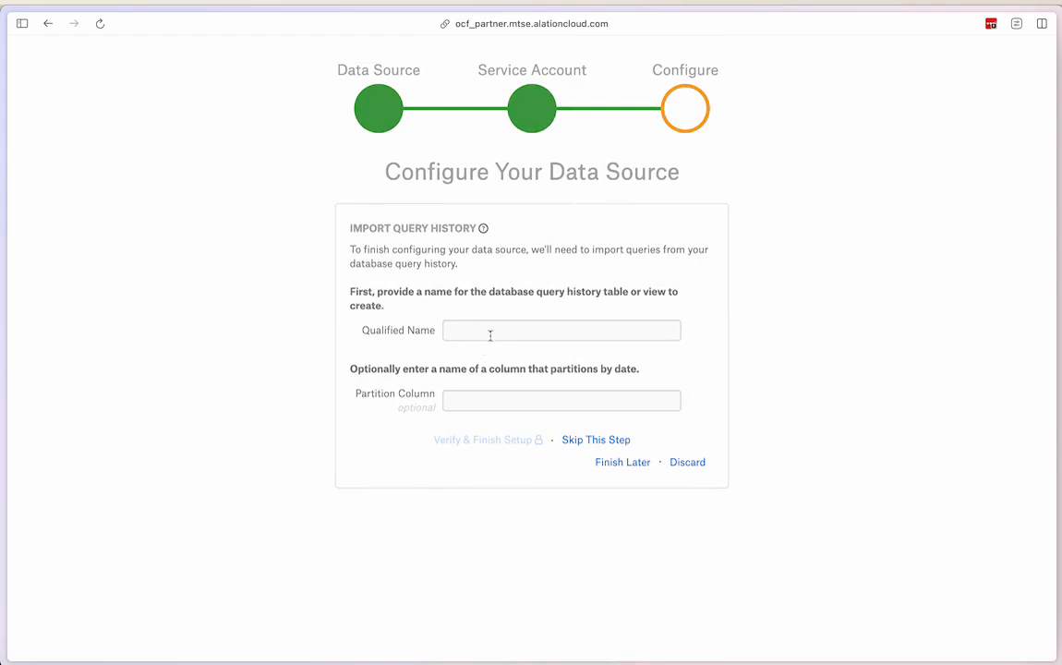
click(592, 441)
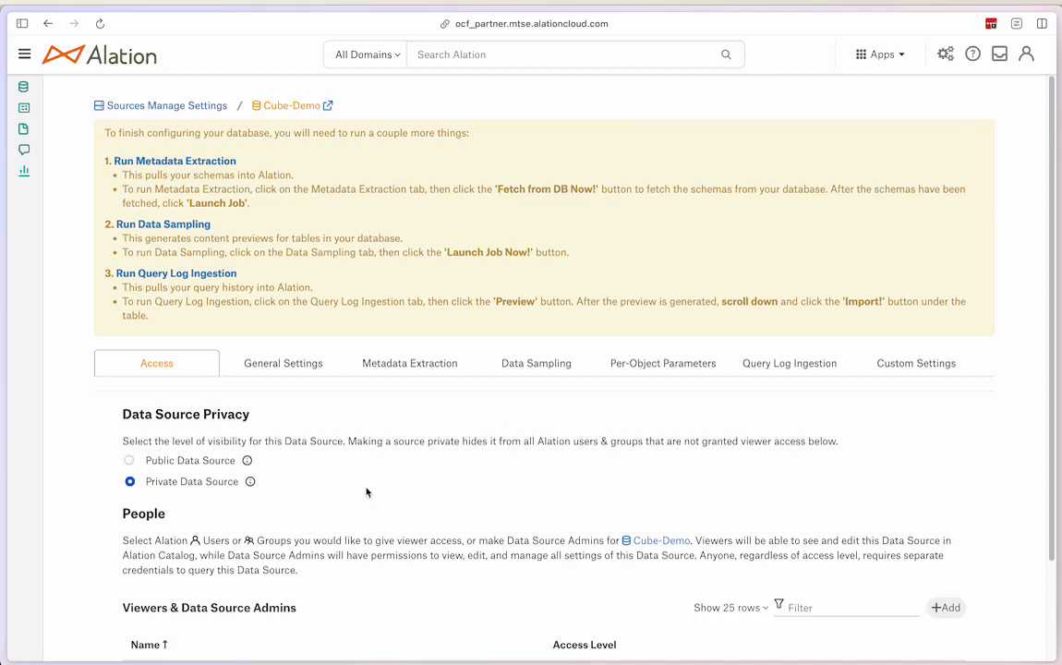
Step: Review the access and general settings of the Cube-Demo data source, including the connection and service account test results
scroll(365, 485, down, 3)
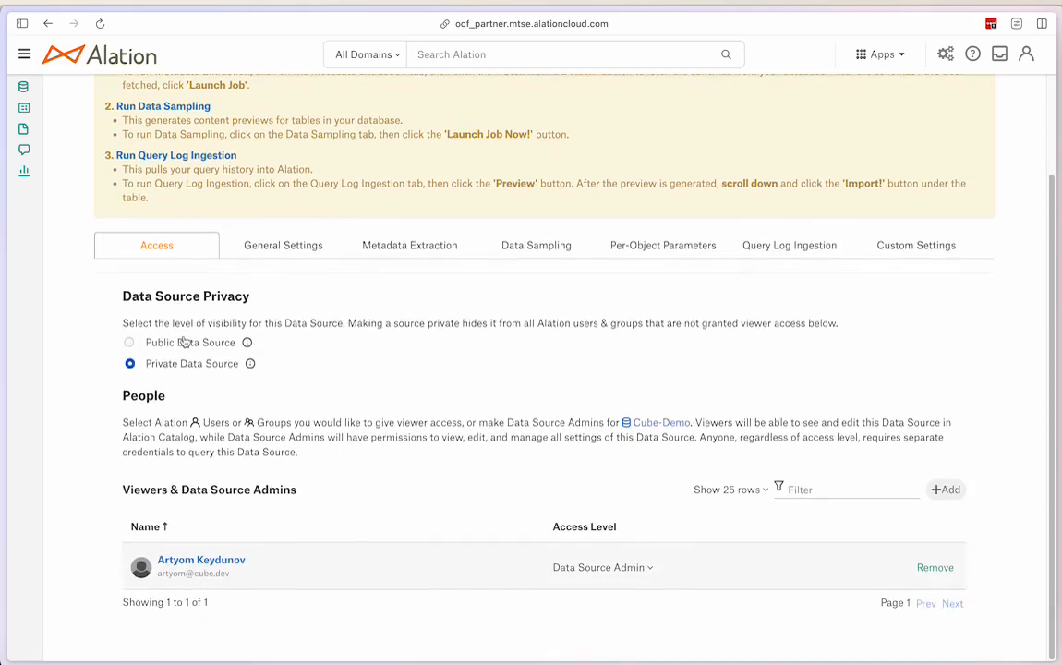
click(282, 247)
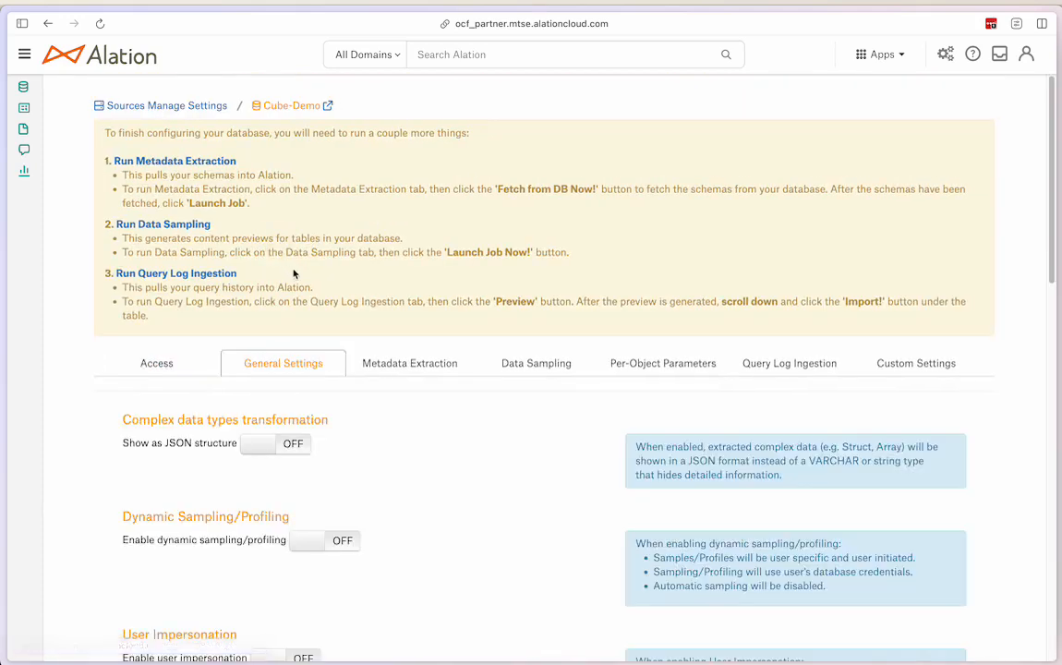
scroll(403, 431, down, 2)
scroll(402, 431, down, 8)
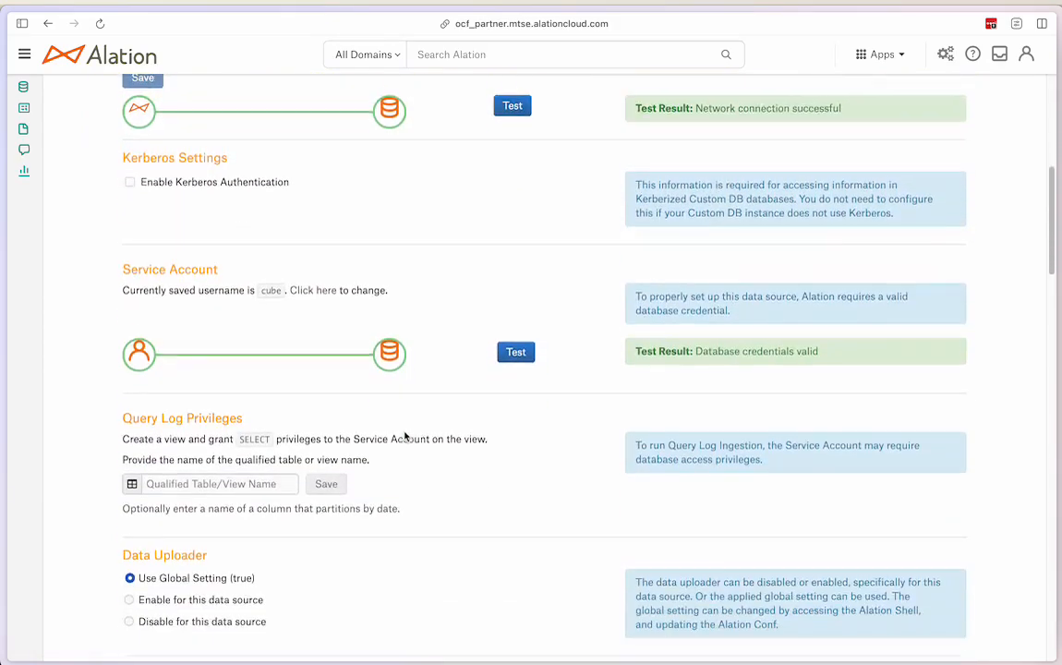
scroll(414, 447, down, 15)
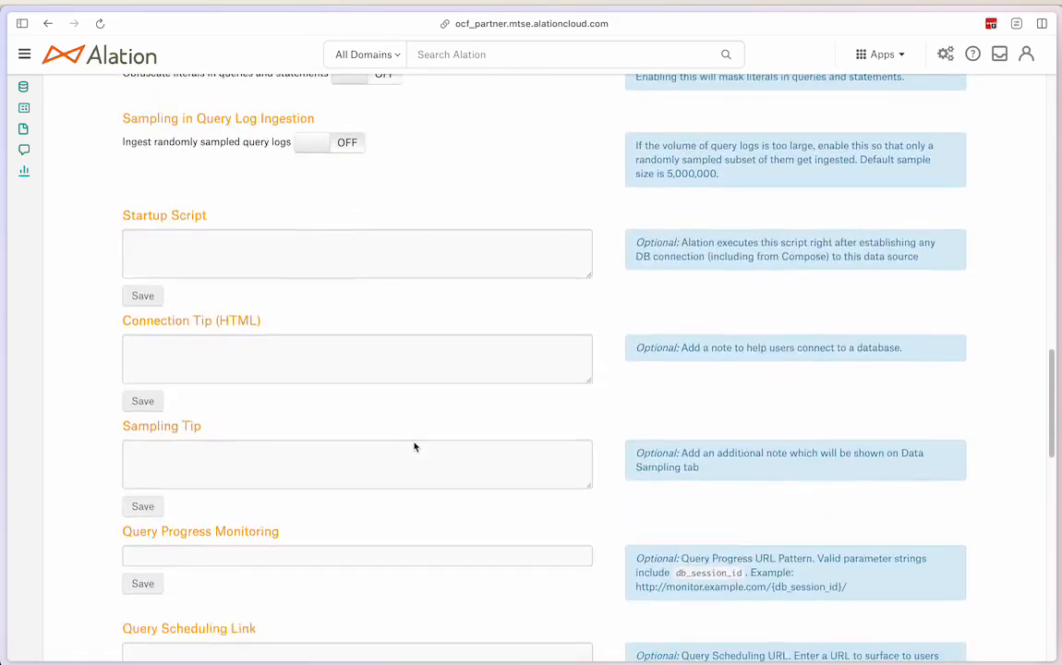
scroll(413, 447, down, 5)
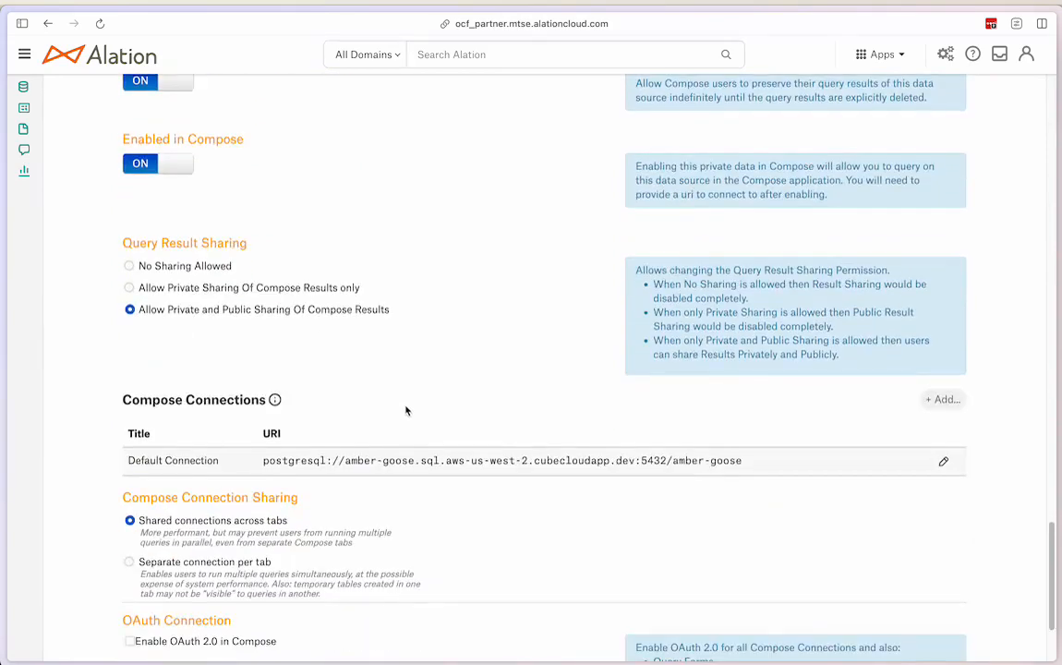
scroll(408, 412, up, 20)
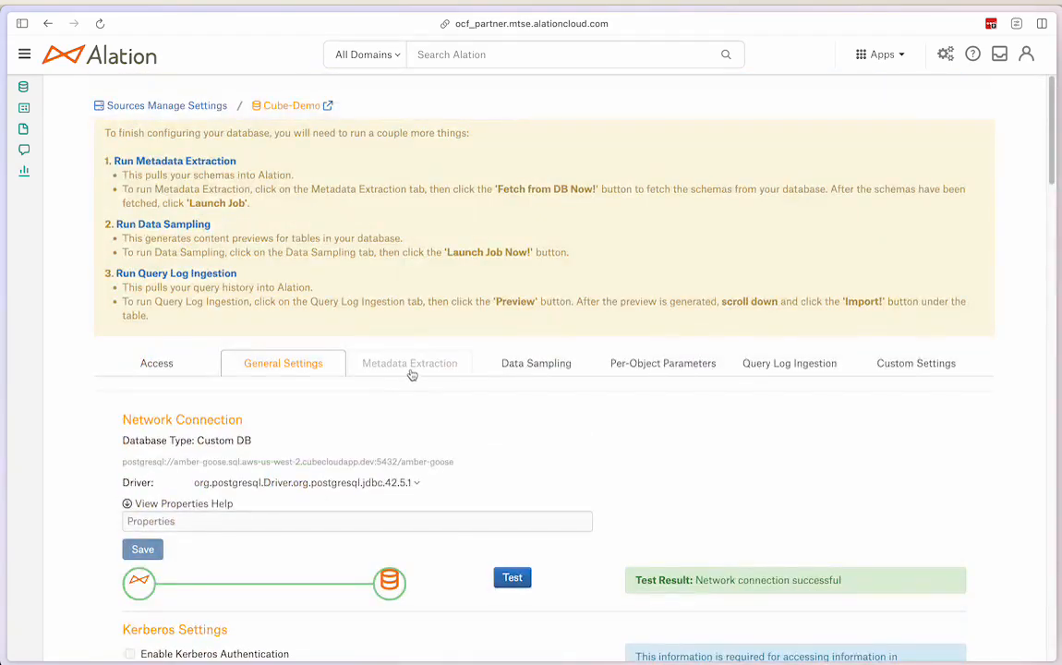
Step: Fetch the database schemas for the metadata extraction of the Cube-Demo data source
click(412, 367)
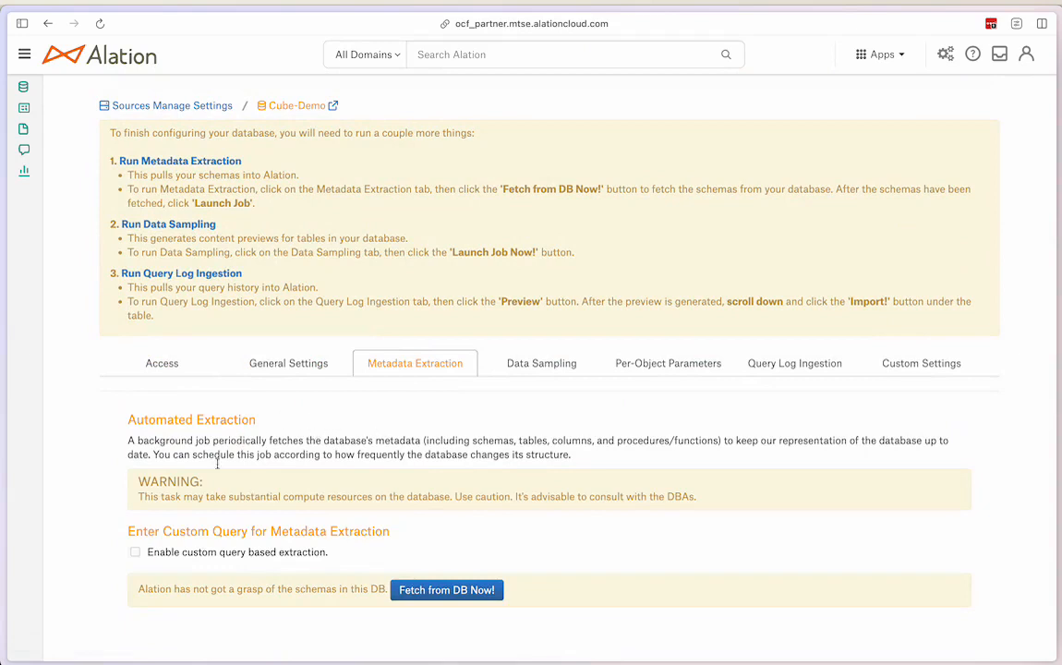
click(463, 591)
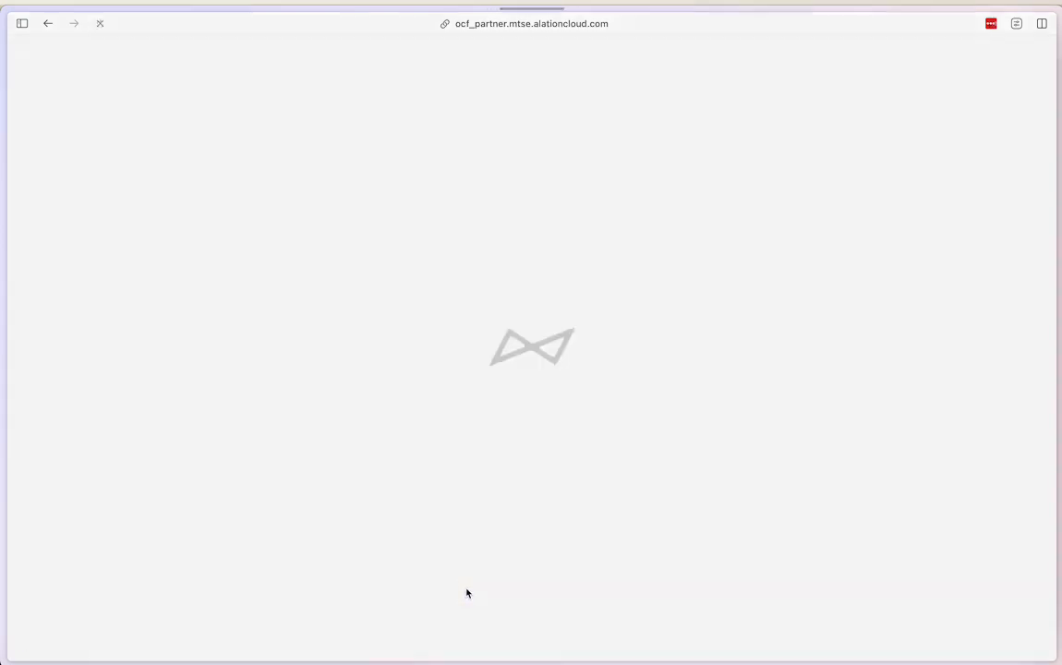
scroll(466, 591, down, 3)
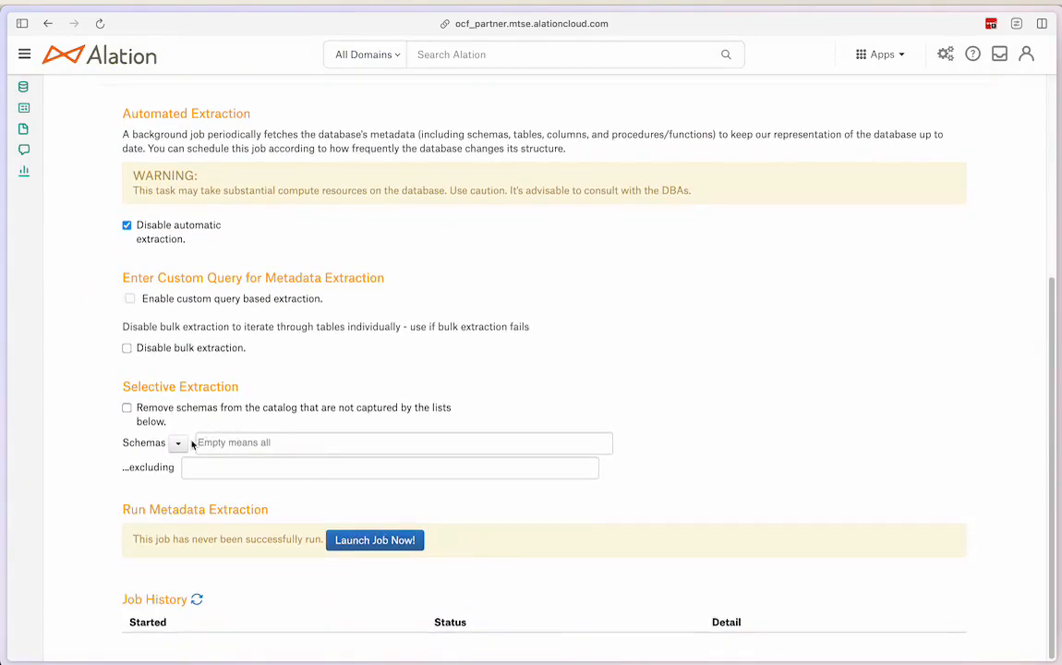
Step: List the fetched schemas of the Cube-Demo data source and launch its metadata extraction job for all schemas
click(178, 443)
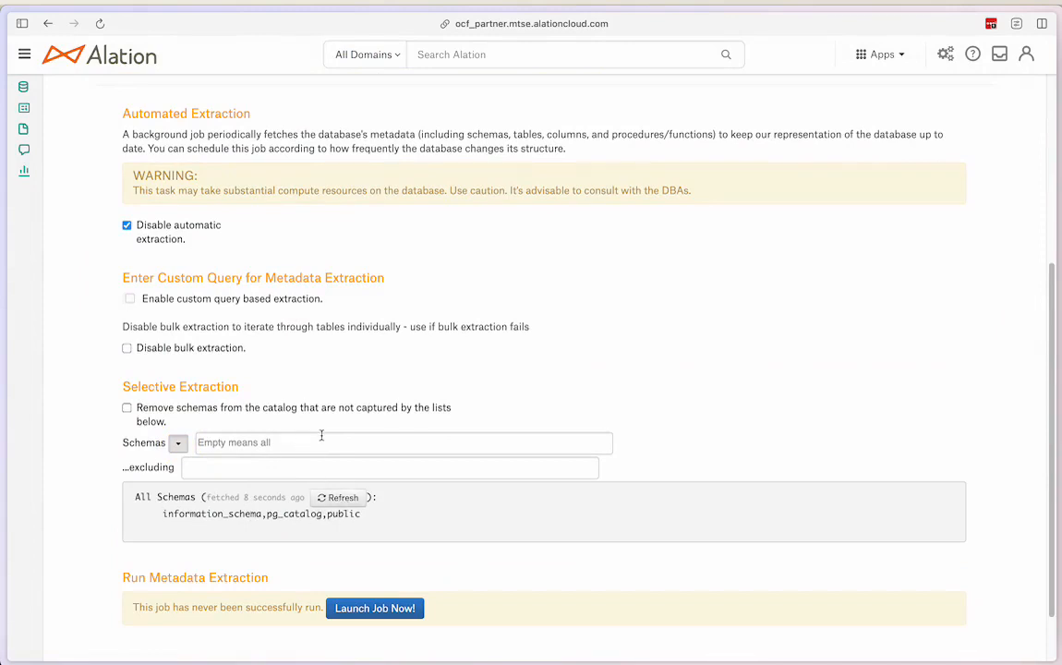
scroll(432, 435, down, 2)
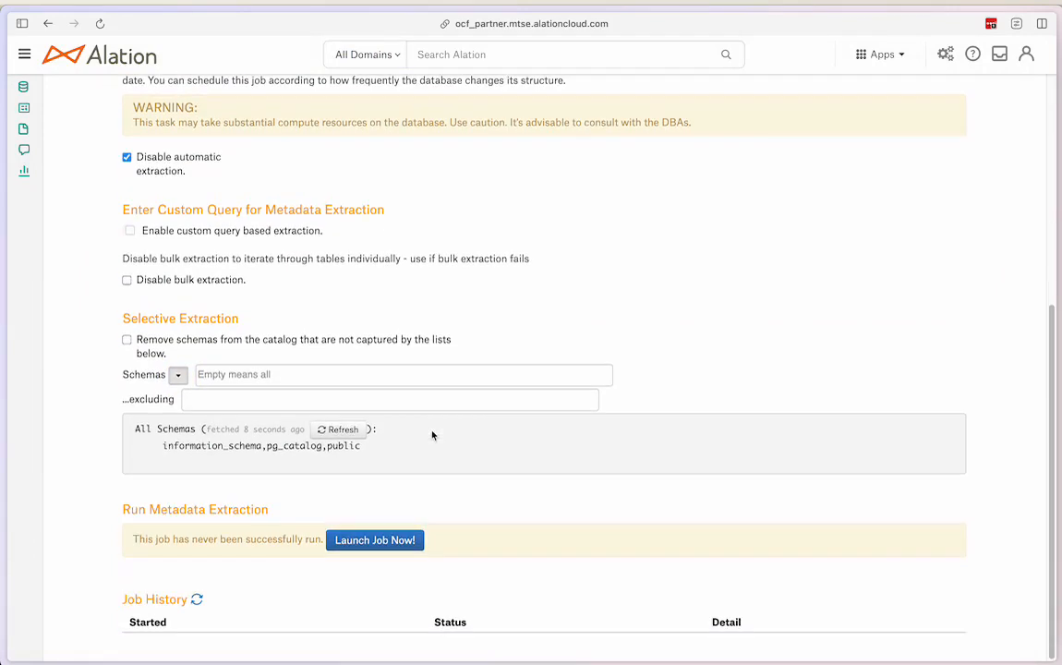
double_click(347, 445)
click(401, 541)
scroll(533, 517, down, 1)
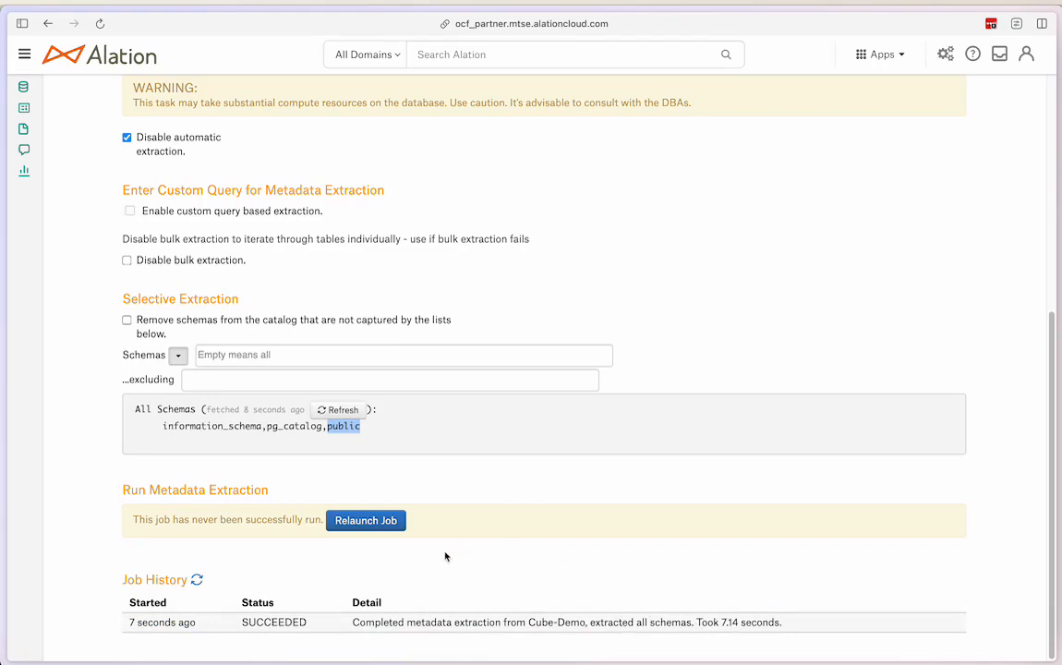
Step: Run data sampling on all tables of the Cube-Demo data source and check the job history detail
scroll(508, 349, up, 1)
scroll(508, 351, up, 5)
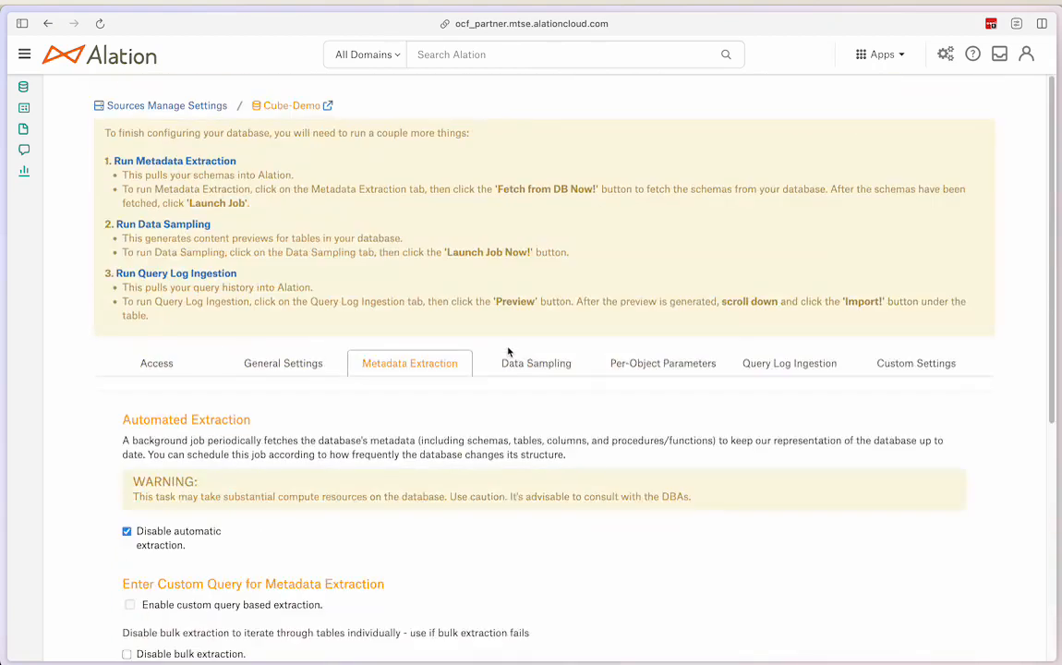
click(528, 364)
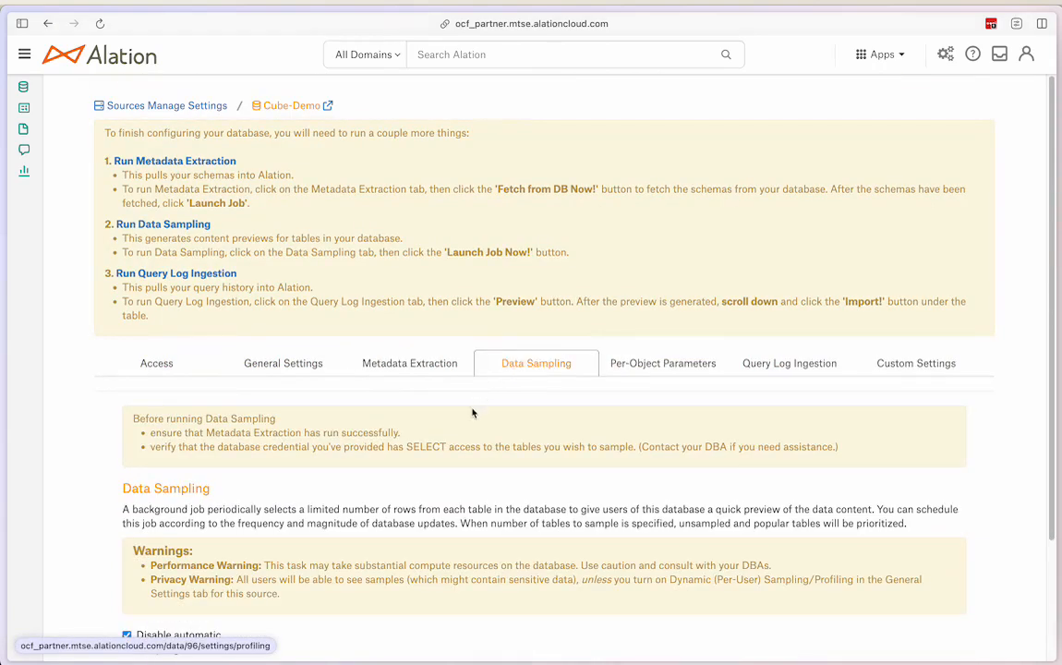
scroll(443, 443, down, 3)
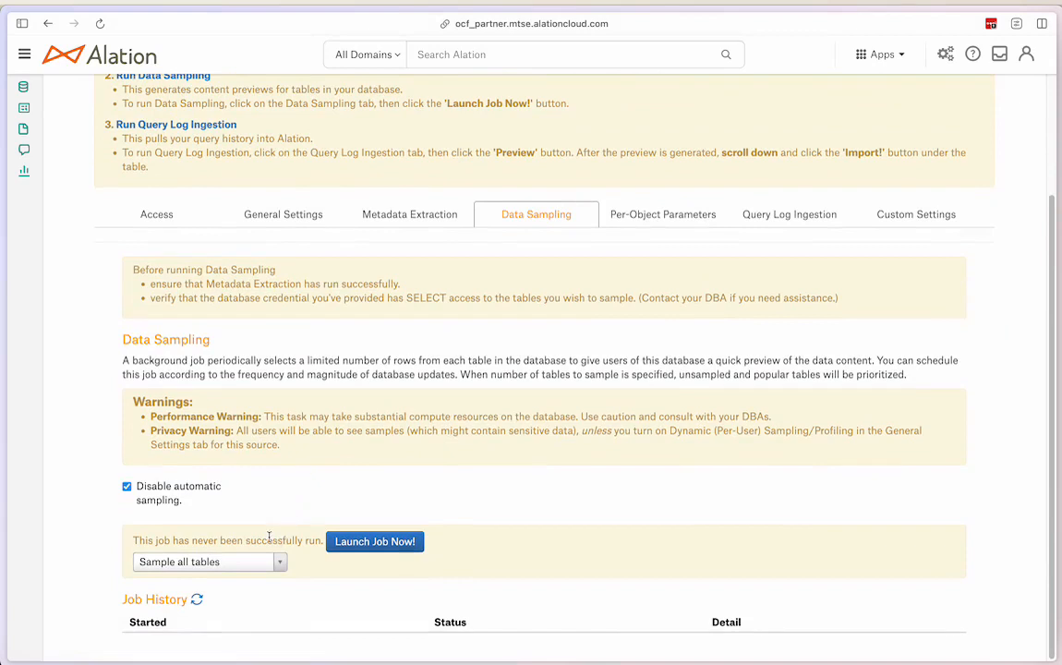
click(250, 564)
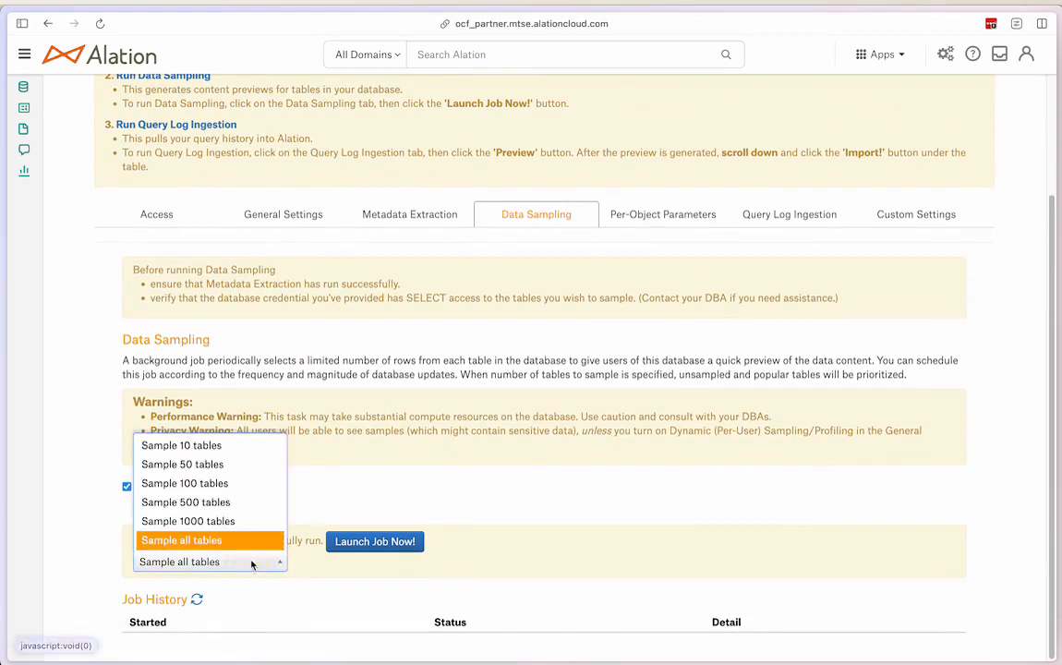
click(250, 564)
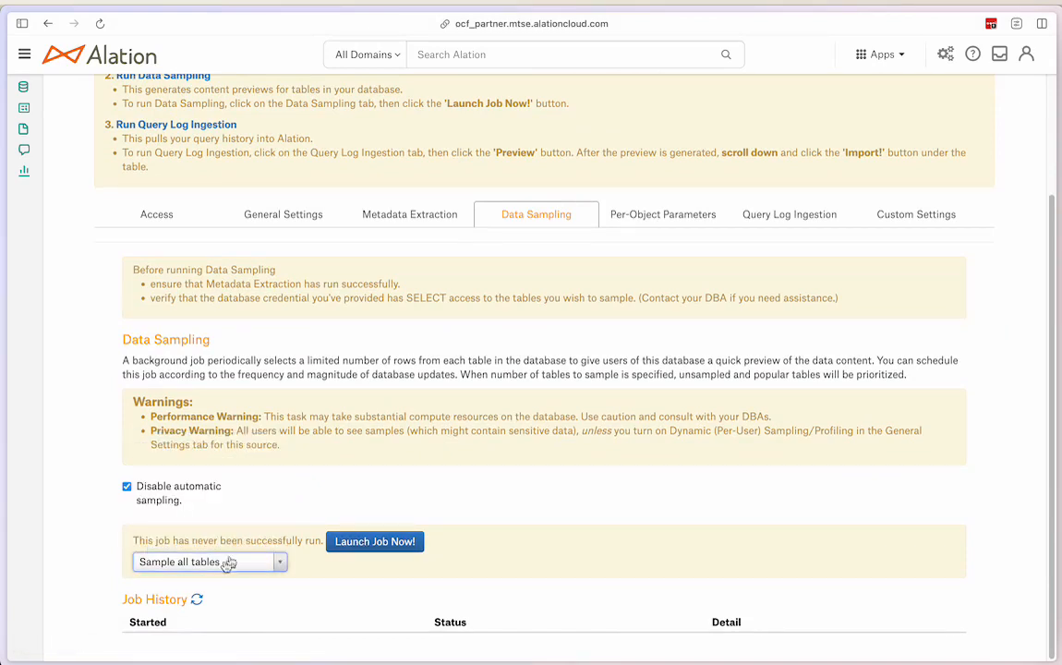
click(388, 544)
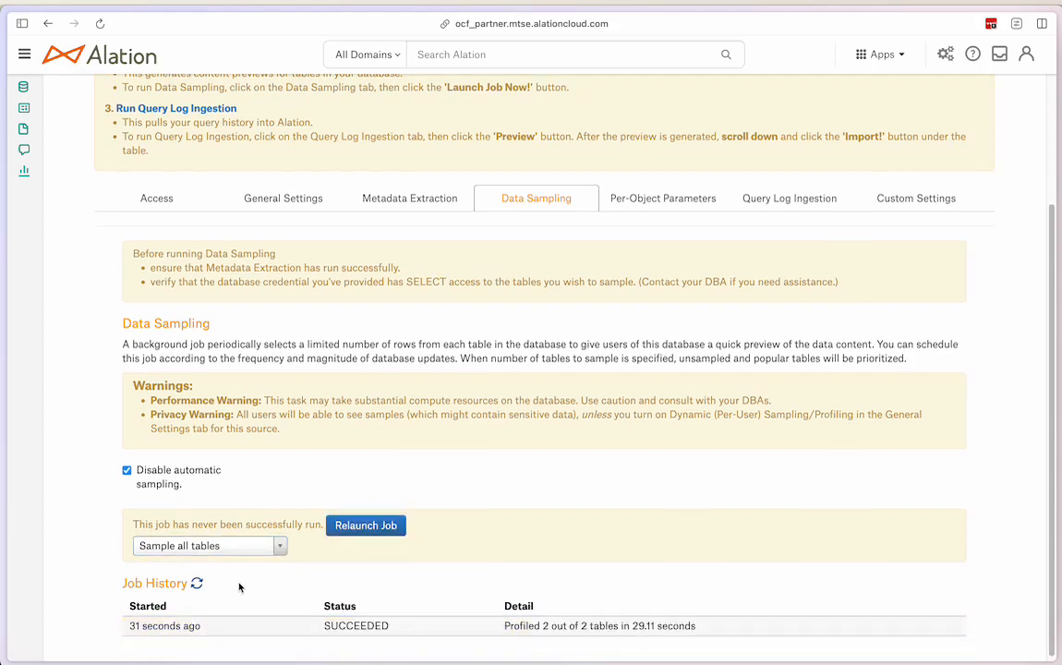
drag(505, 626, 617, 628)
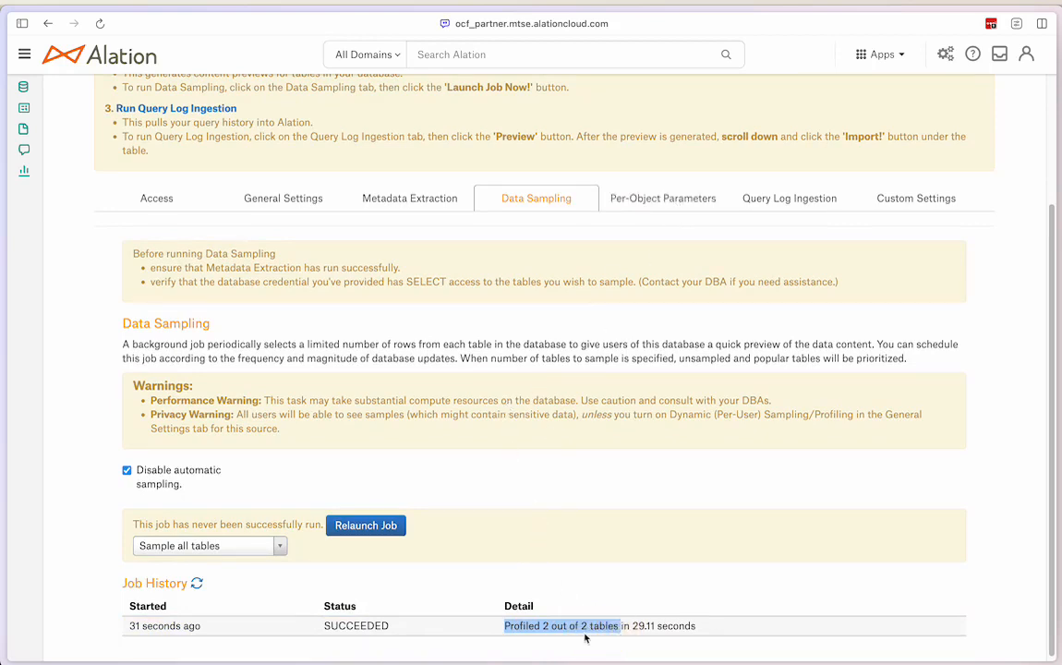
Step: Switch to Cube Cloud and examine the data model's line_items cube public setting, orders_view.yml and line_items_view.yml
mouse_move(6, 289)
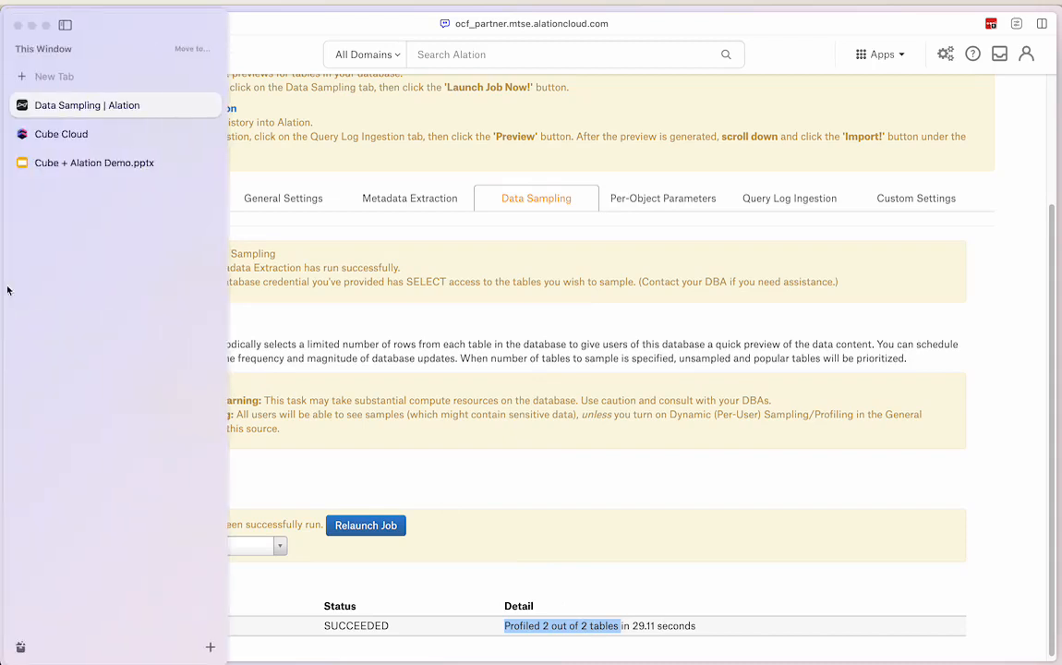
click(43, 138)
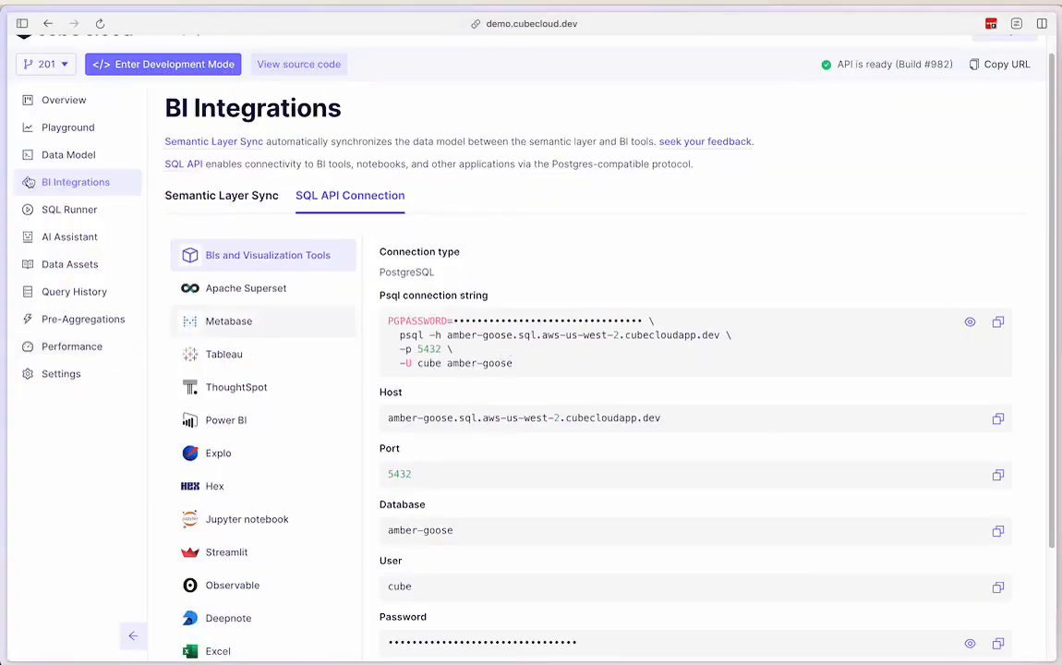
click(54, 153)
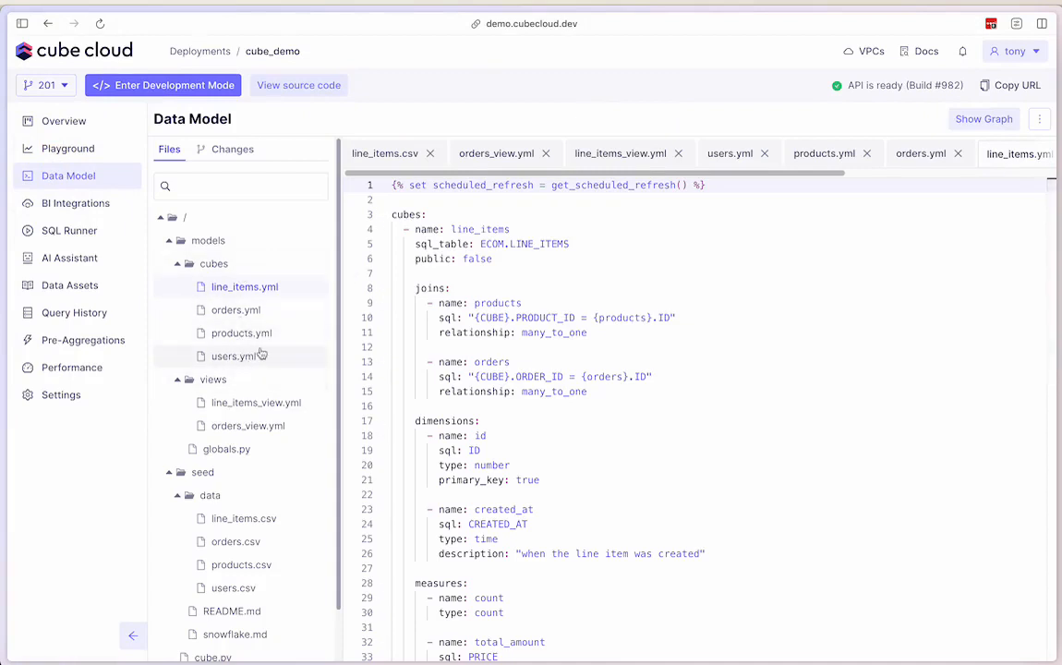
drag(415, 258, 484, 260)
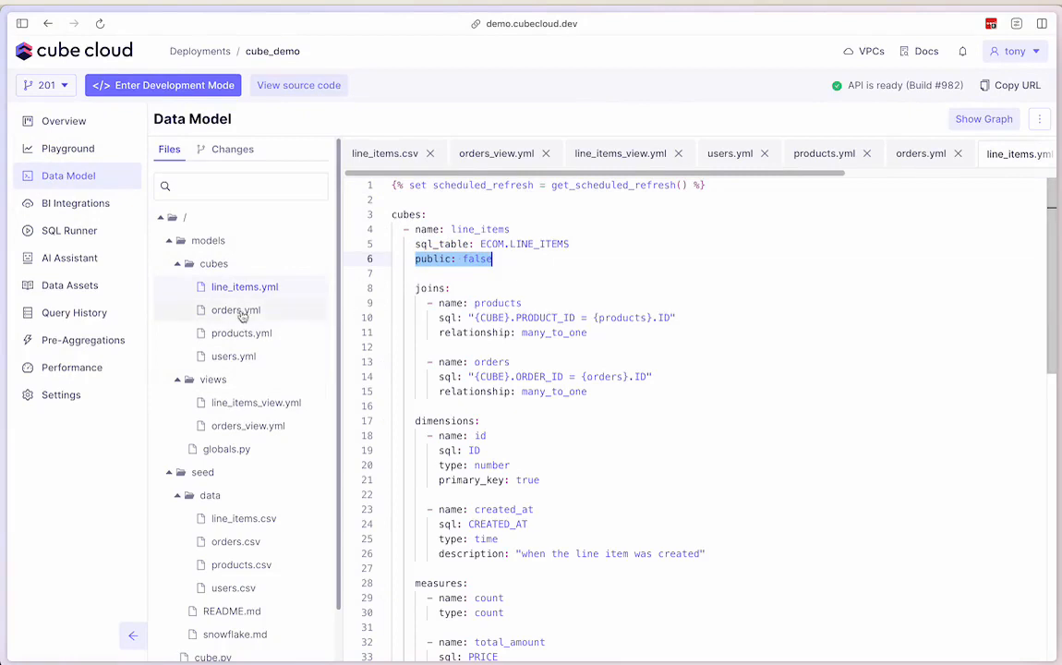
click(258, 406)
click(253, 430)
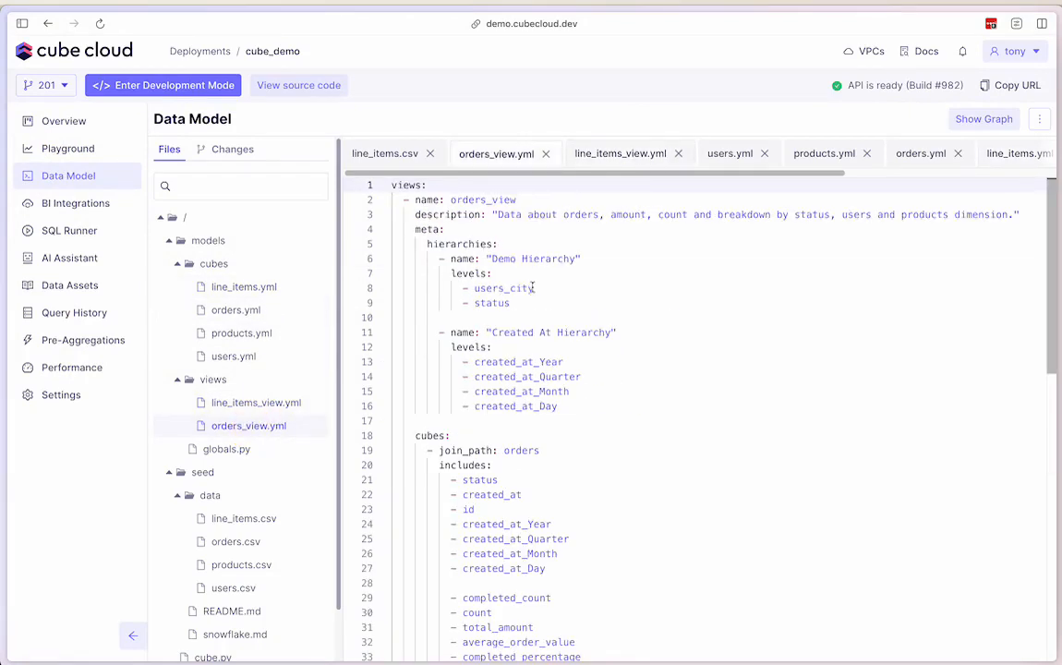
click(242, 403)
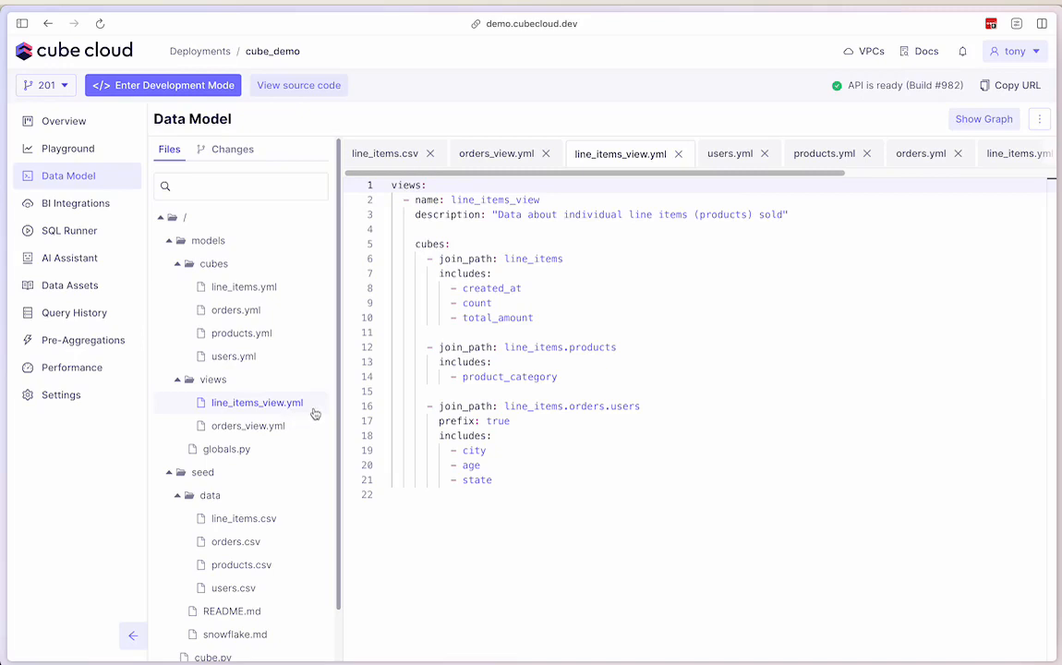
Step: Return to Alation and review the per-object parameters and query log ingestion settings of the Cube-Demo data source
mouse_move(3, 272)
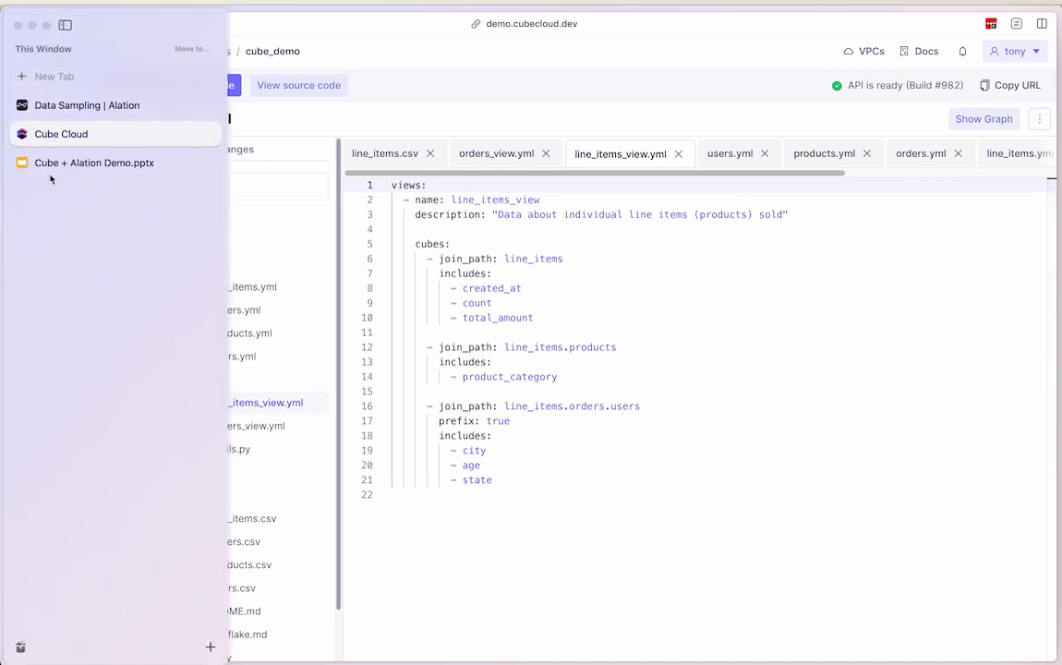
click(85, 108)
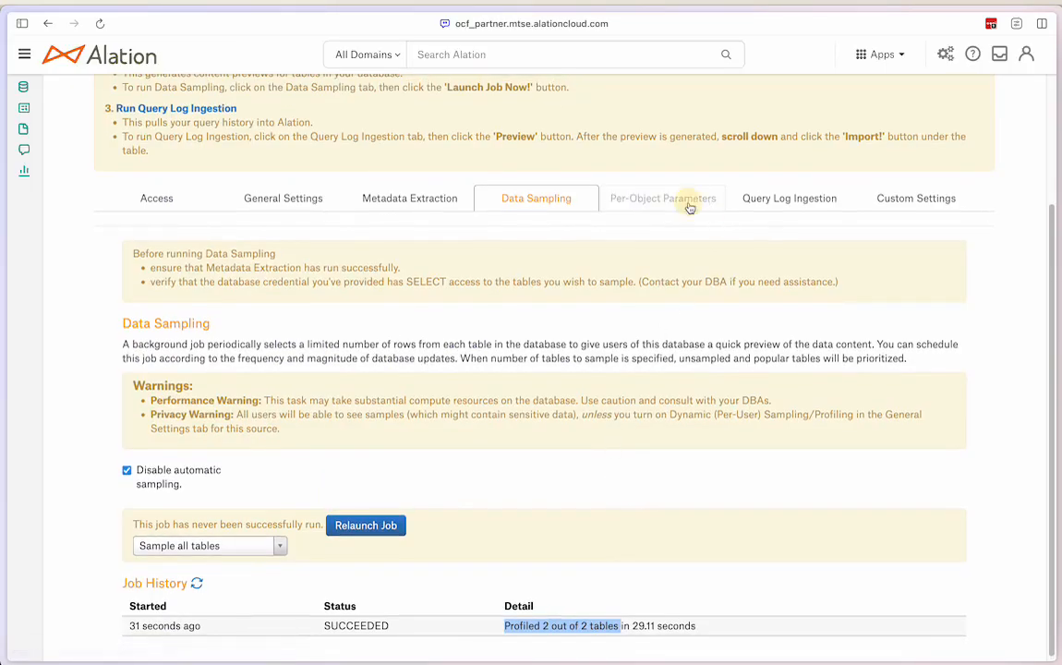
click(689, 205)
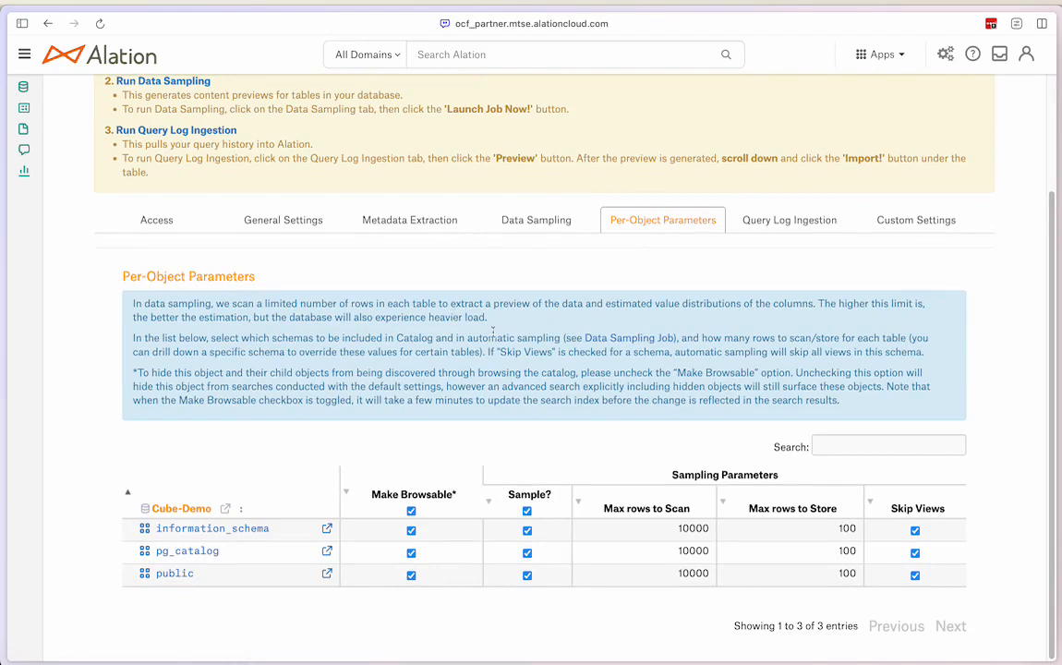
click(790, 226)
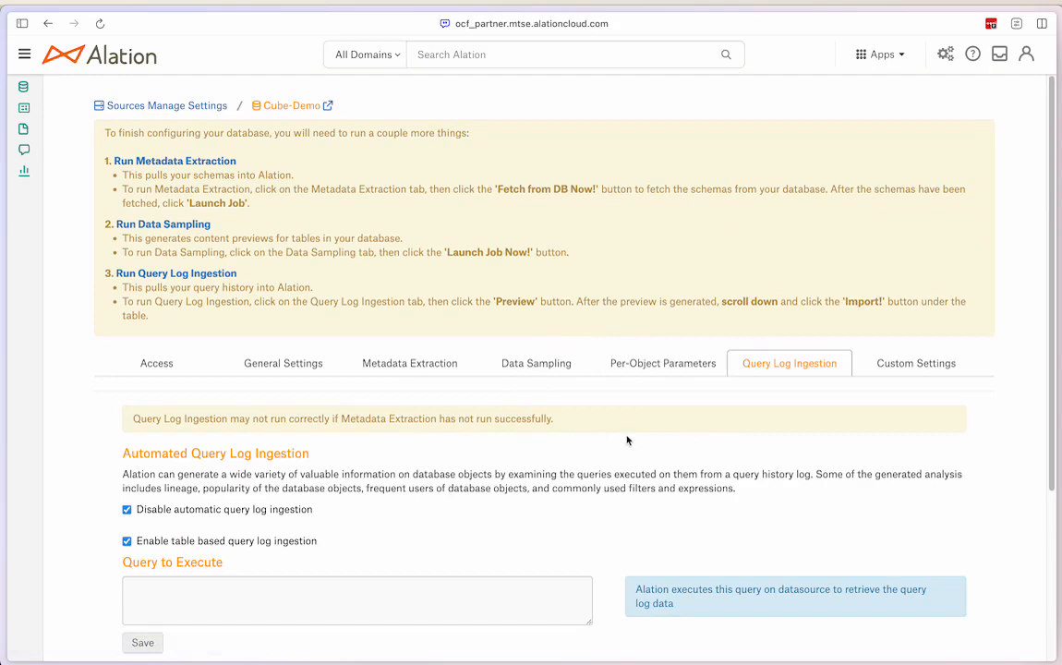
scroll(695, 473, down, 1)
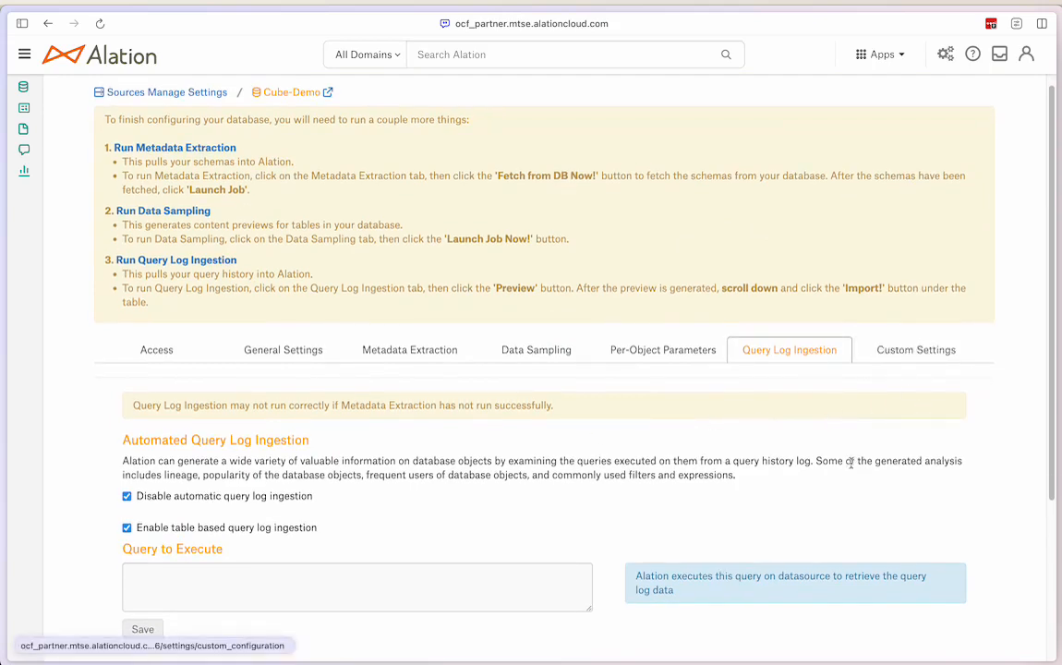
Step: Open the line_items_view table from the public schema on the Cube-Demo catalog page
click(324, 93)
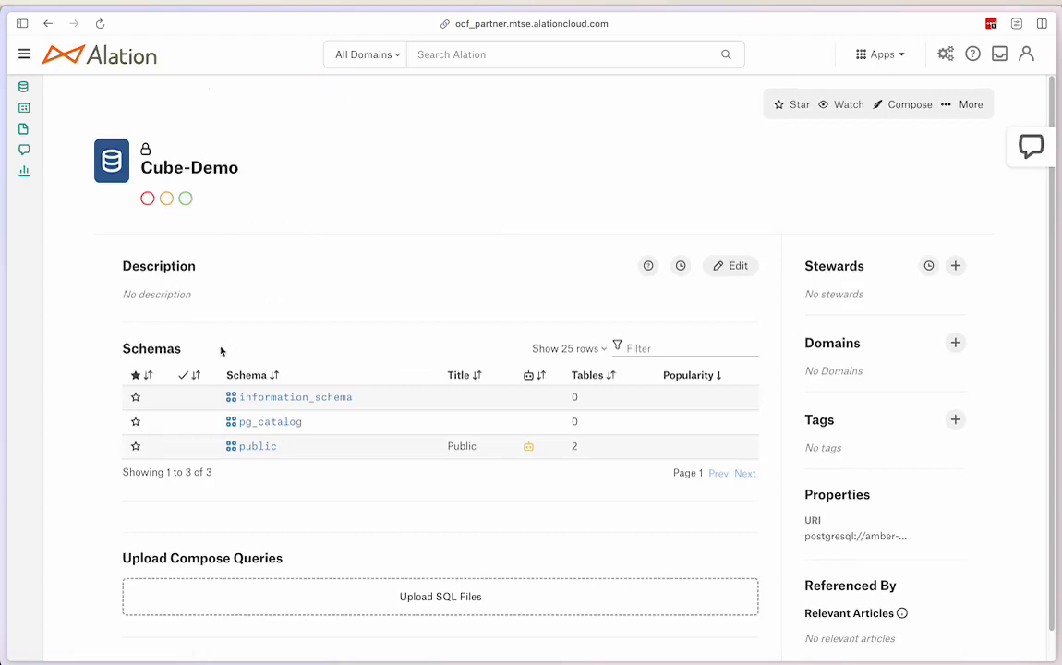
click(259, 447)
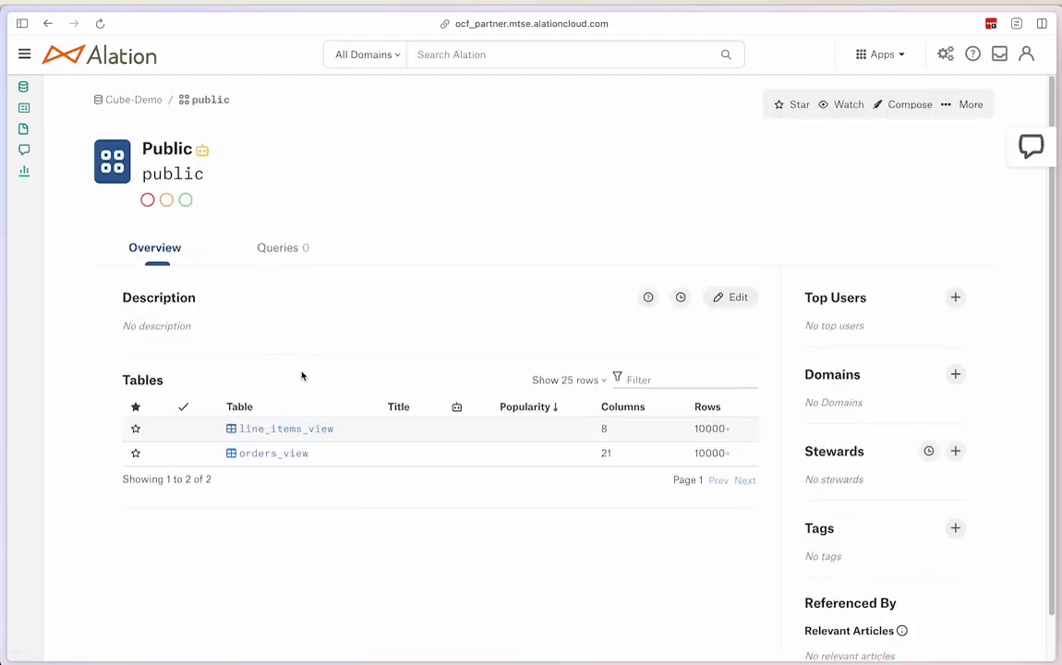
click(281, 430)
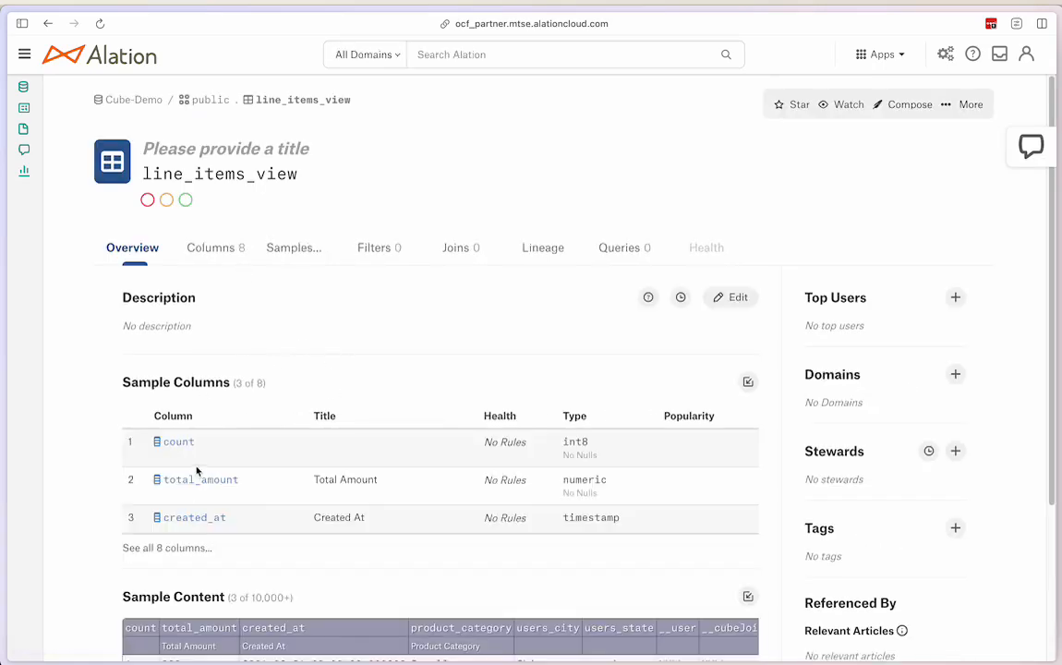
Step: Examine the full column list and the sampled rows of the line_items_view table
scroll(184, 423, down, 3)
click(180, 415)
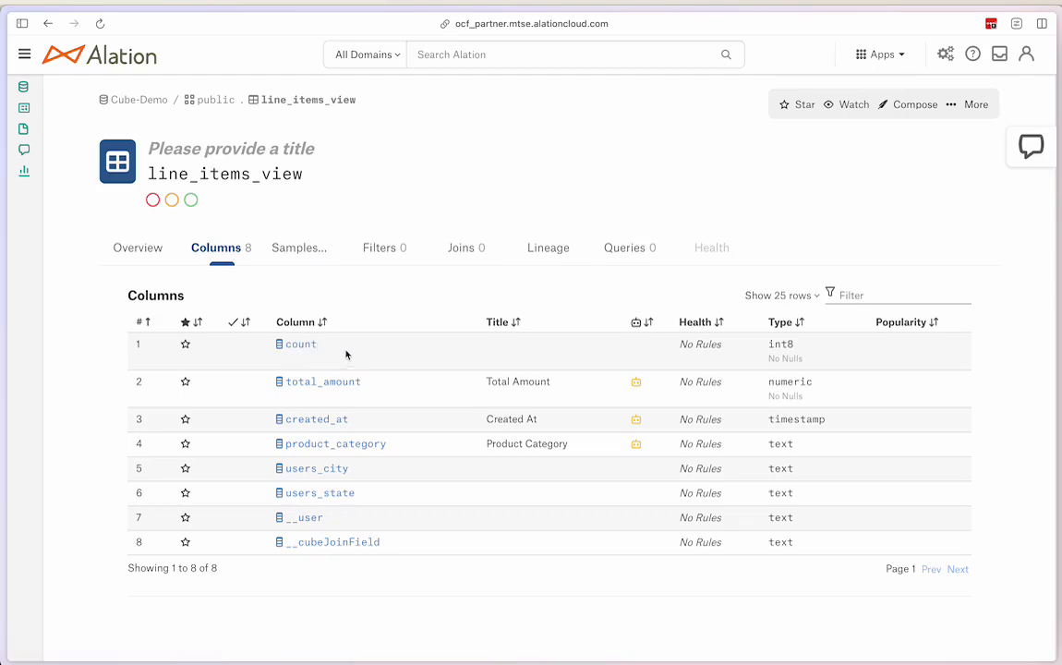
click(145, 250)
scroll(266, 388, down, 3)
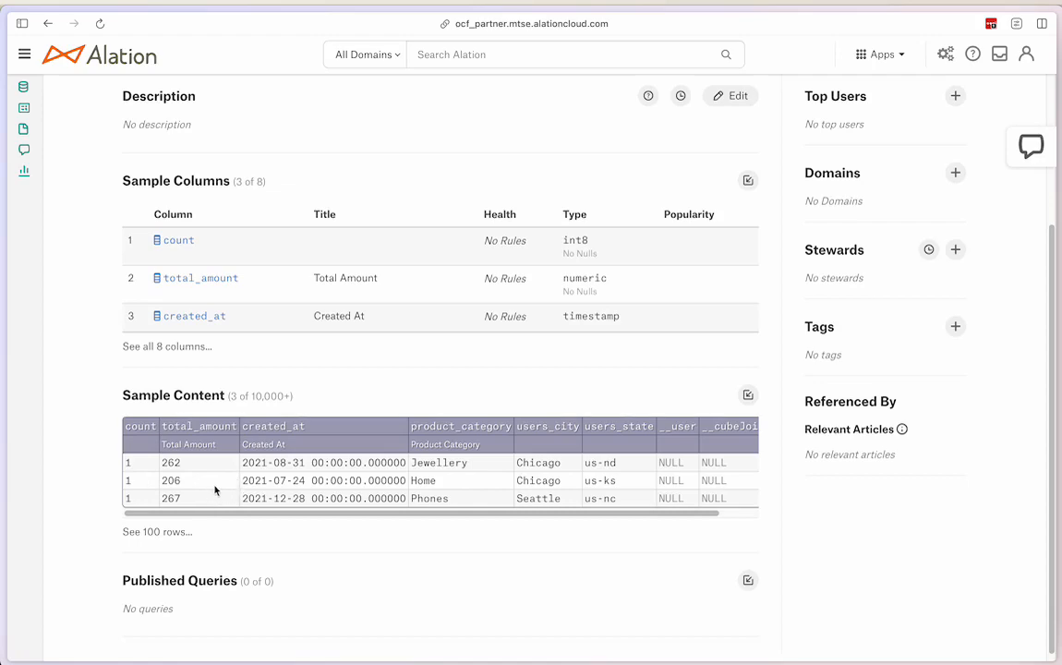
click(161, 526)
scroll(213, 491, down, 3)
scroll(428, 376, down, 3)
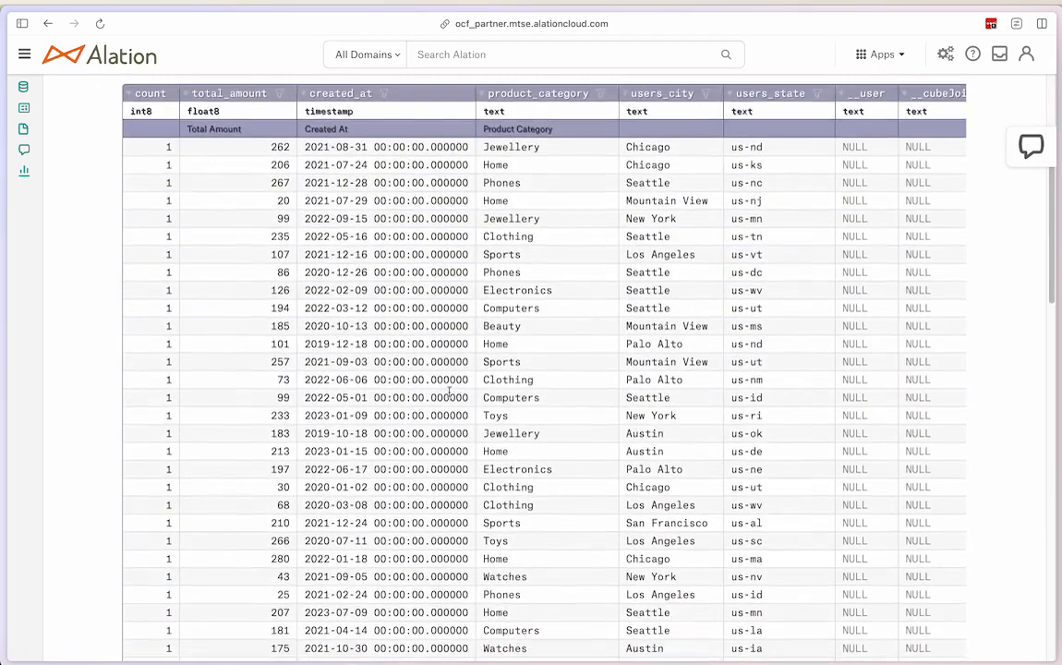
scroll(425, 378, up, 4)
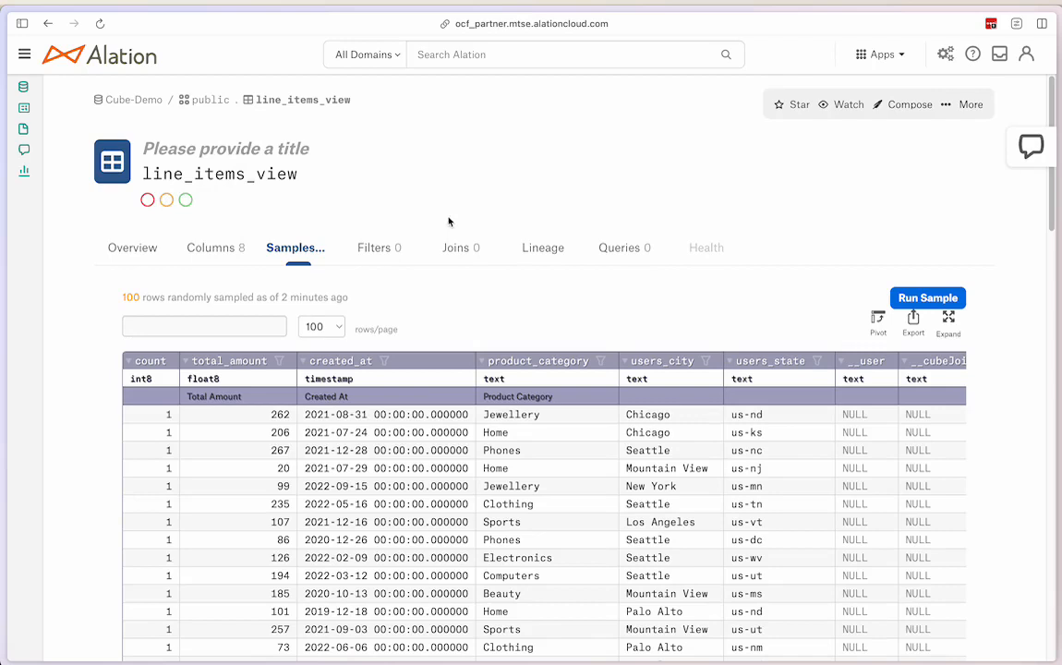
Step: Give the line_items_view table the title MY LINE ITEMS and endorse it
click(222, 148)
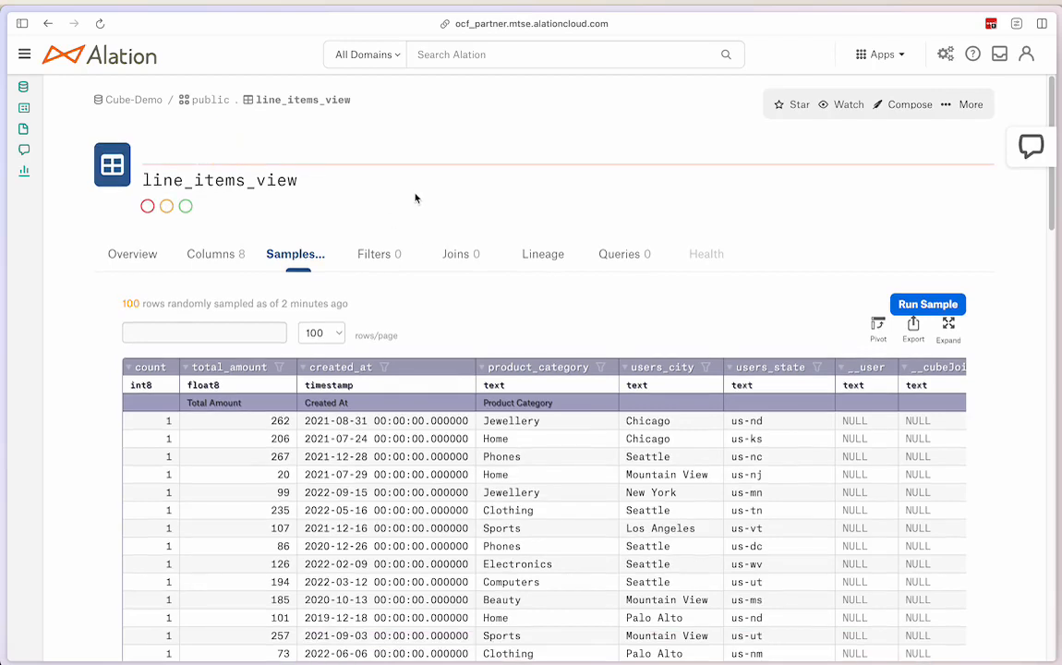
text(MY LINE)
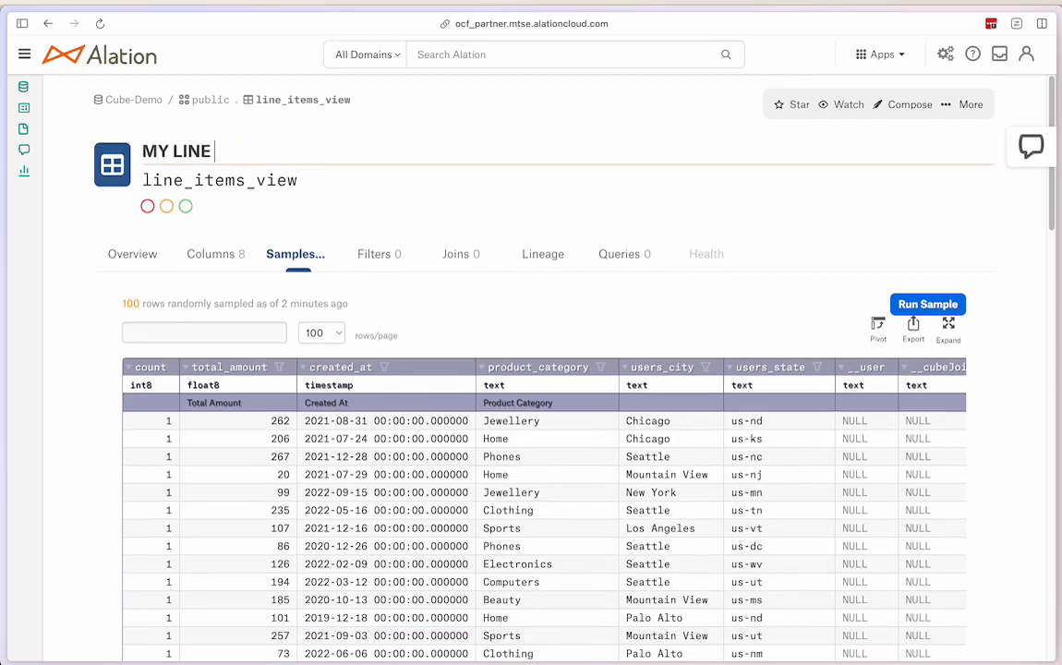
text( ITEMS)
key(Return)
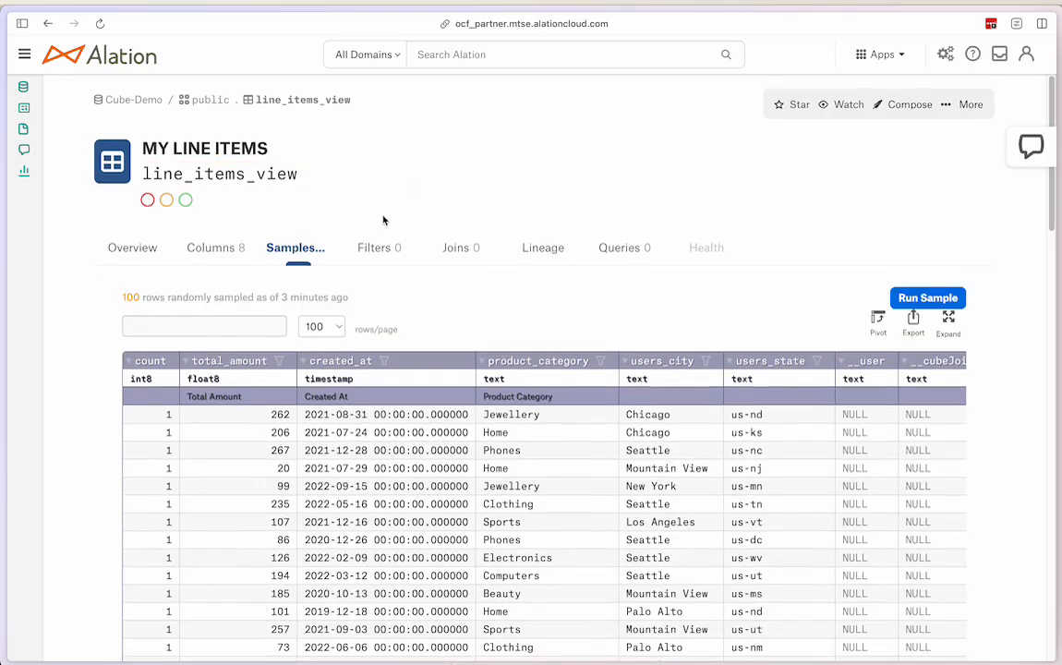
click(184, 199)
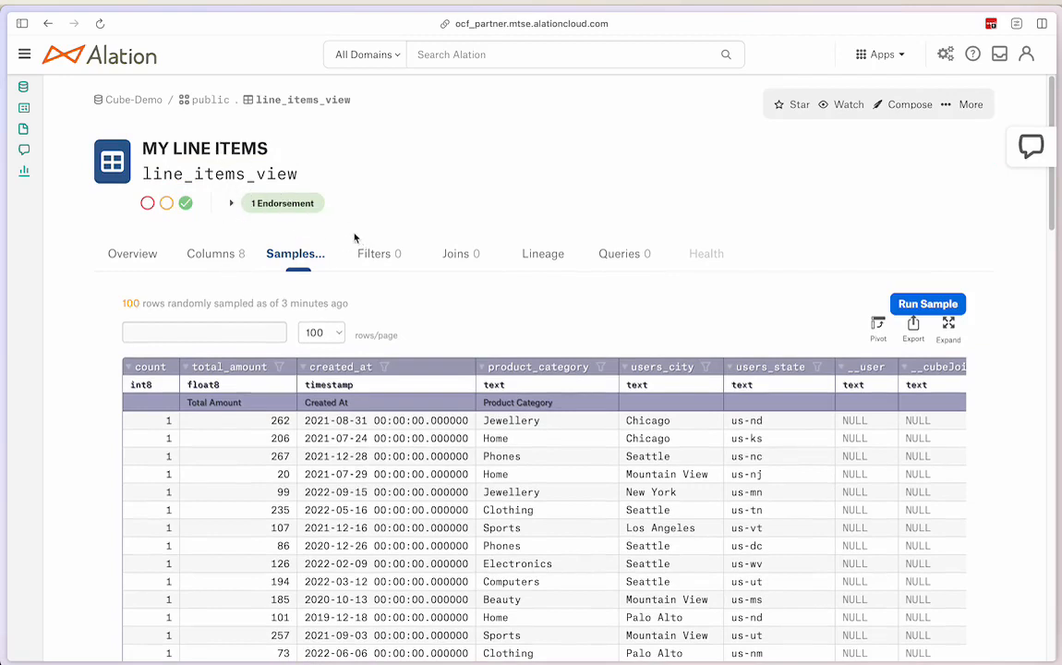
Step: Review the overview of the MY LINE ITEMS table, including its sample columns and sample content
click(129, 256)
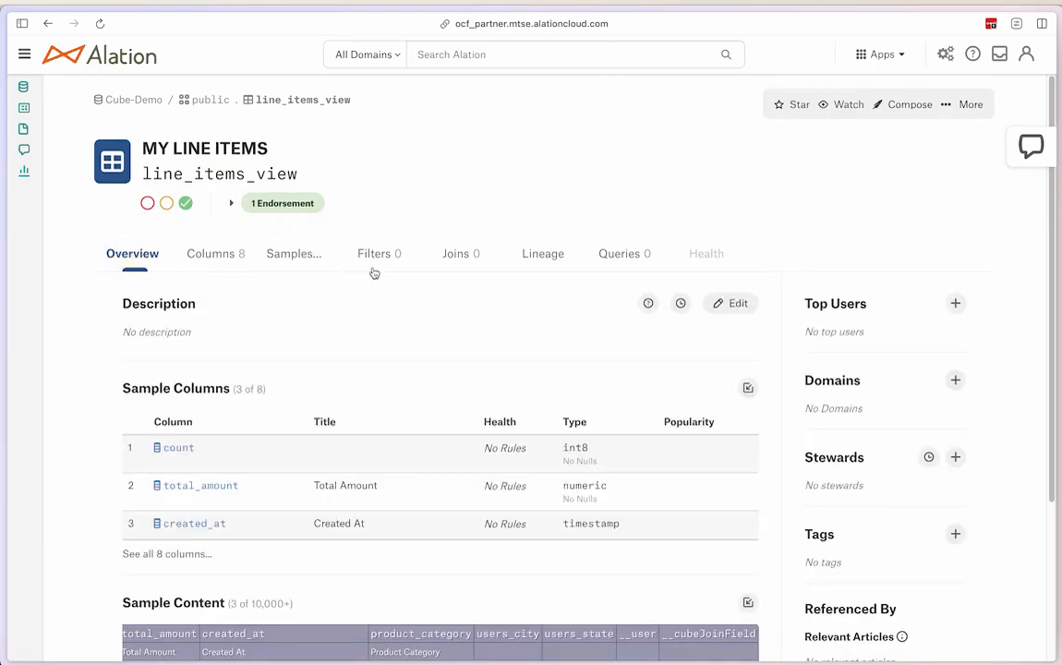
scroll(232, 406, down, 3)
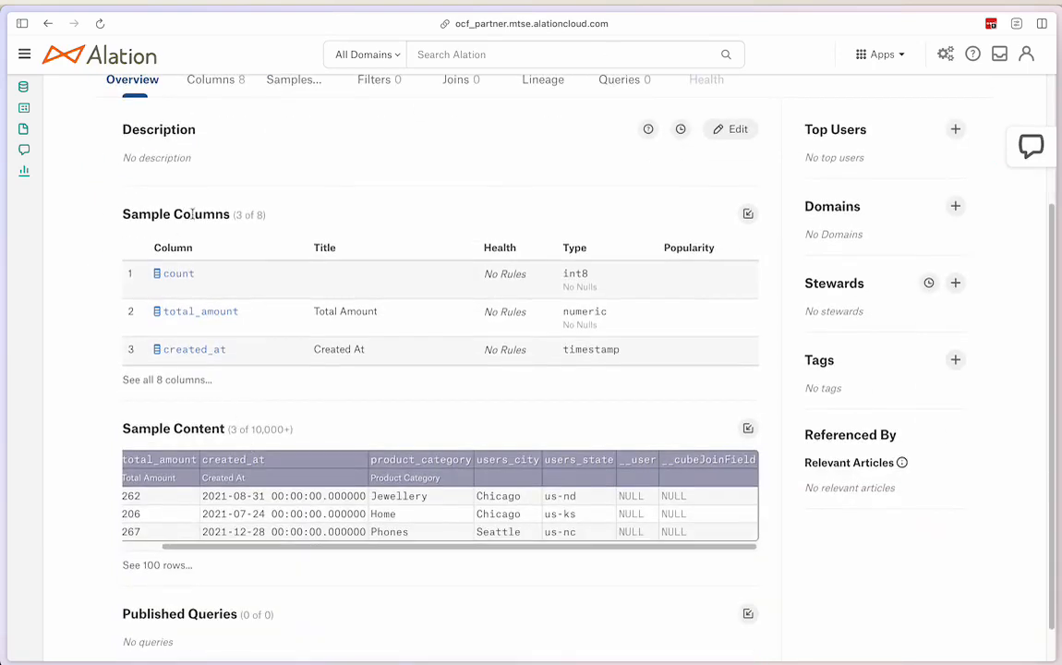
scroll(192, 214, up, 3)
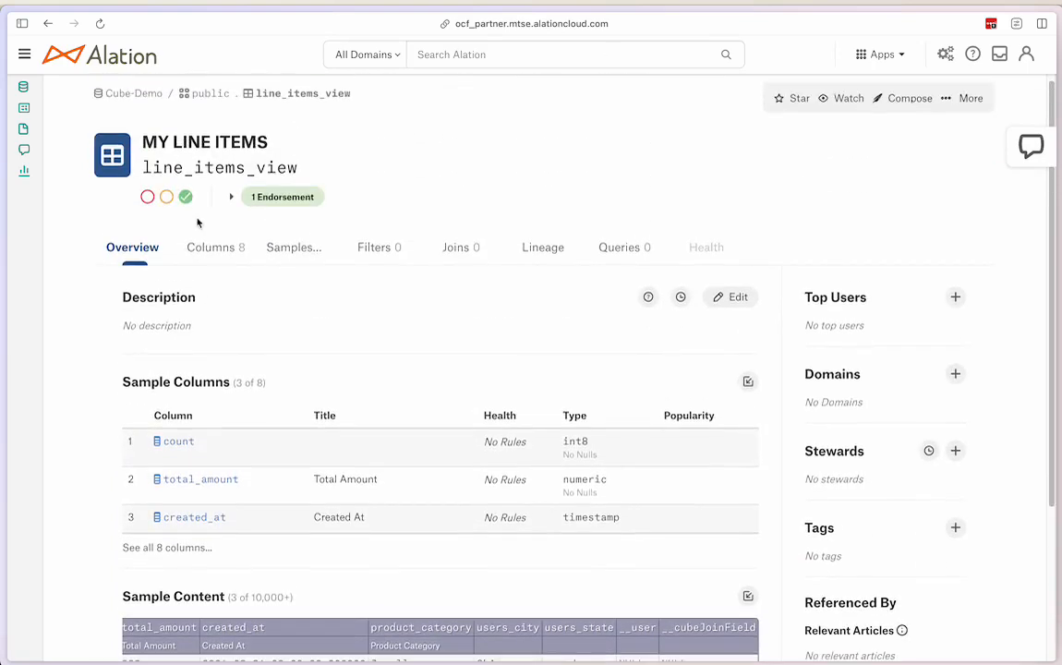
Step: Open the orders_view table from the public schema and examine its full column list
click(208, 94)
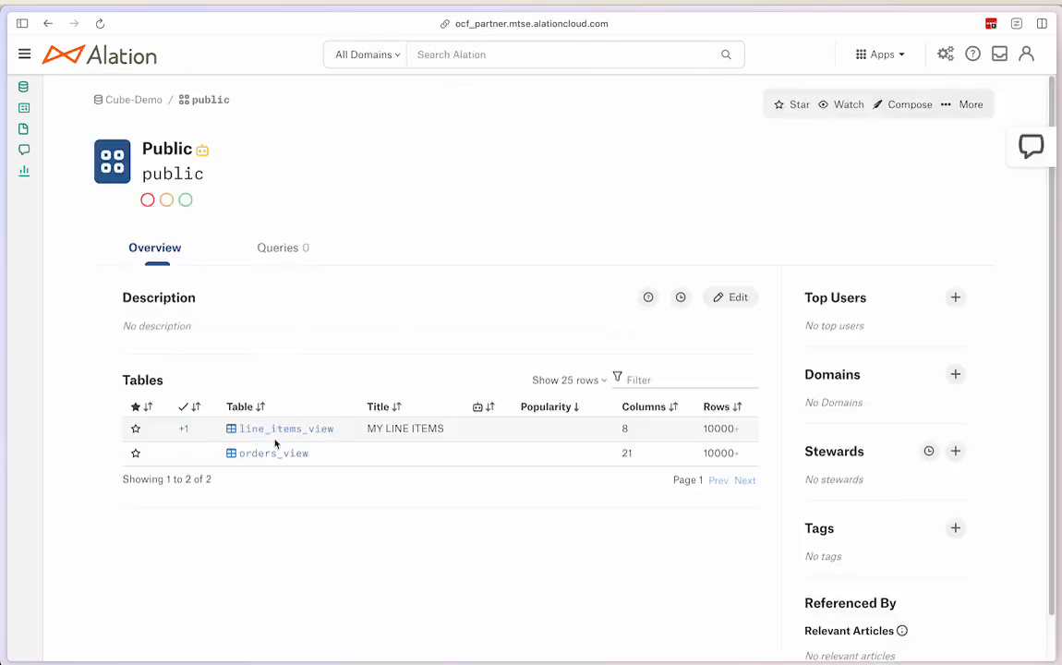
click(274, 454)
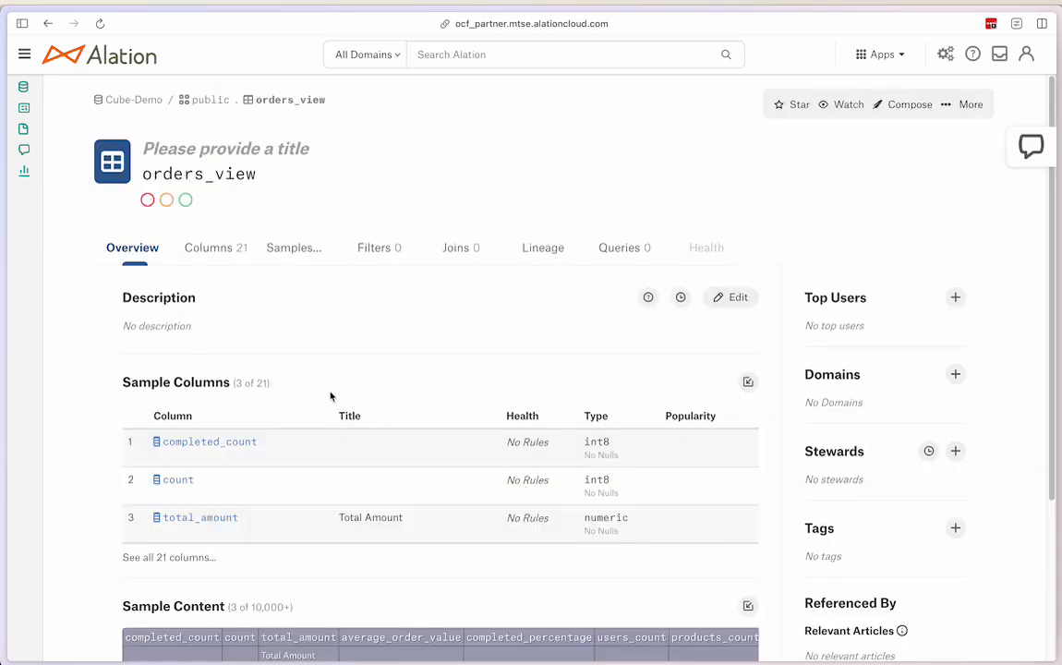
scroll(258, 498, down, 2)
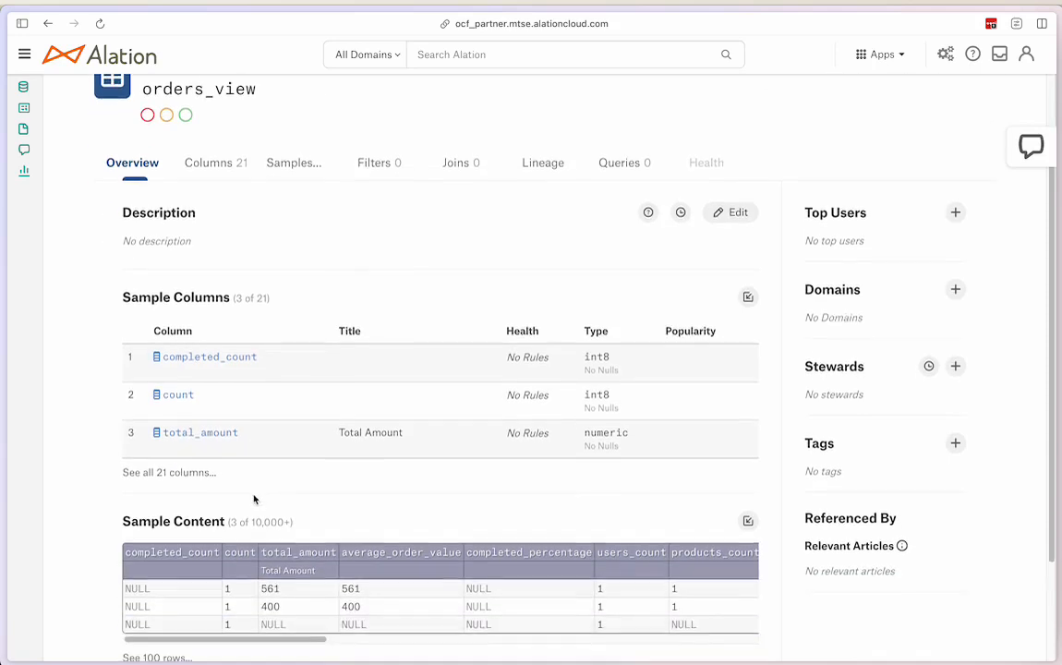
click(180, 473)
scroll(319, 415, down, 3)
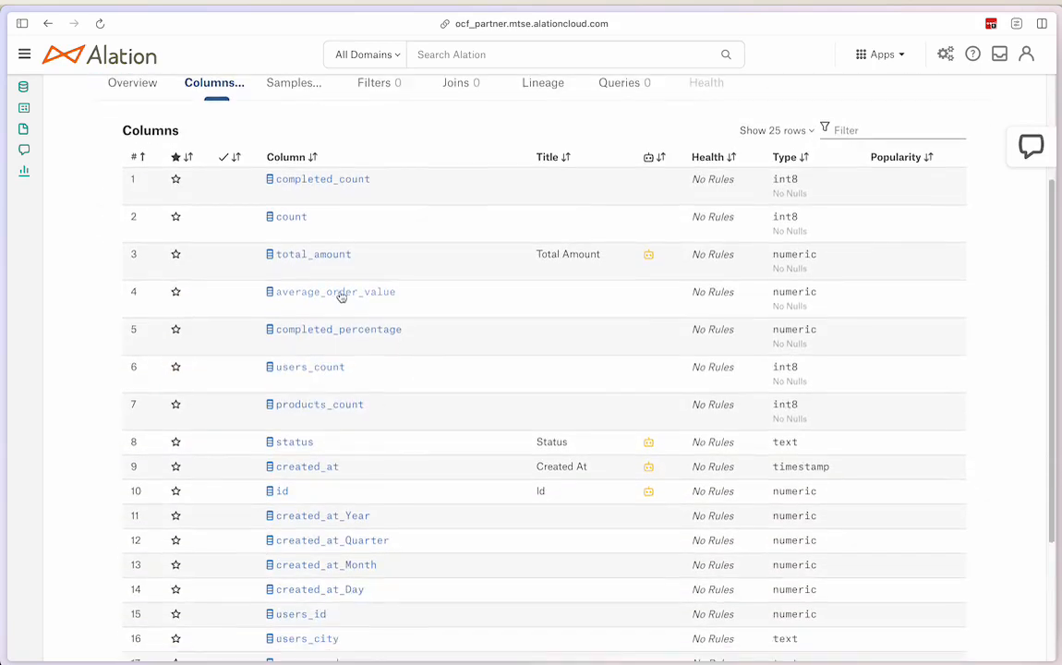
Step: Search the whole catalog for "average order value", look over the suggested matches, and dismiss them without leaving the orders_view columns
click(515, 52)
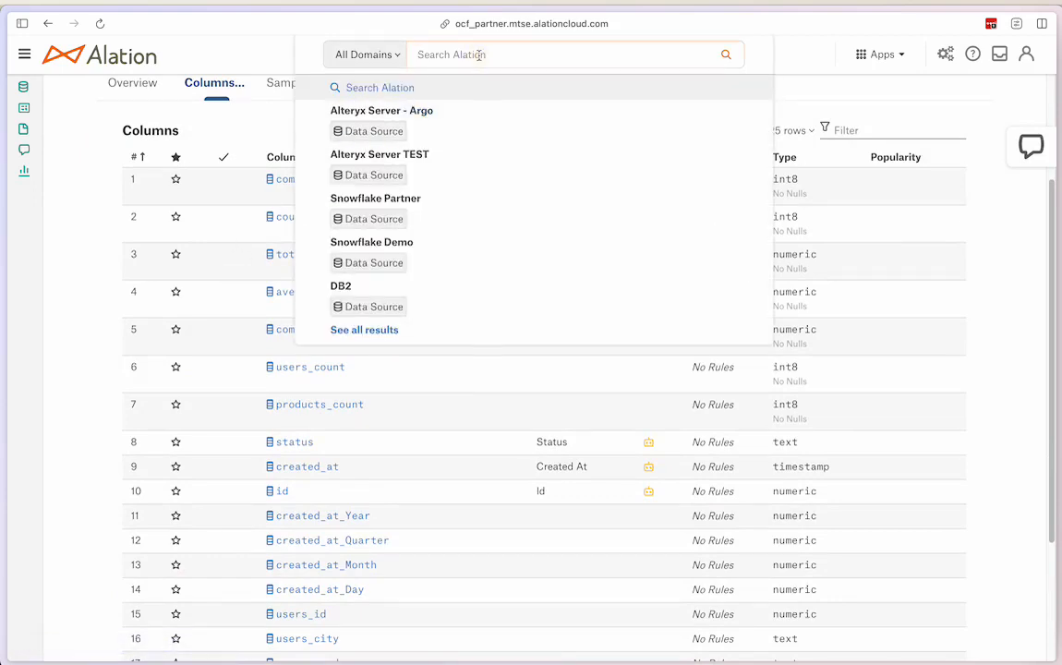
text(average )
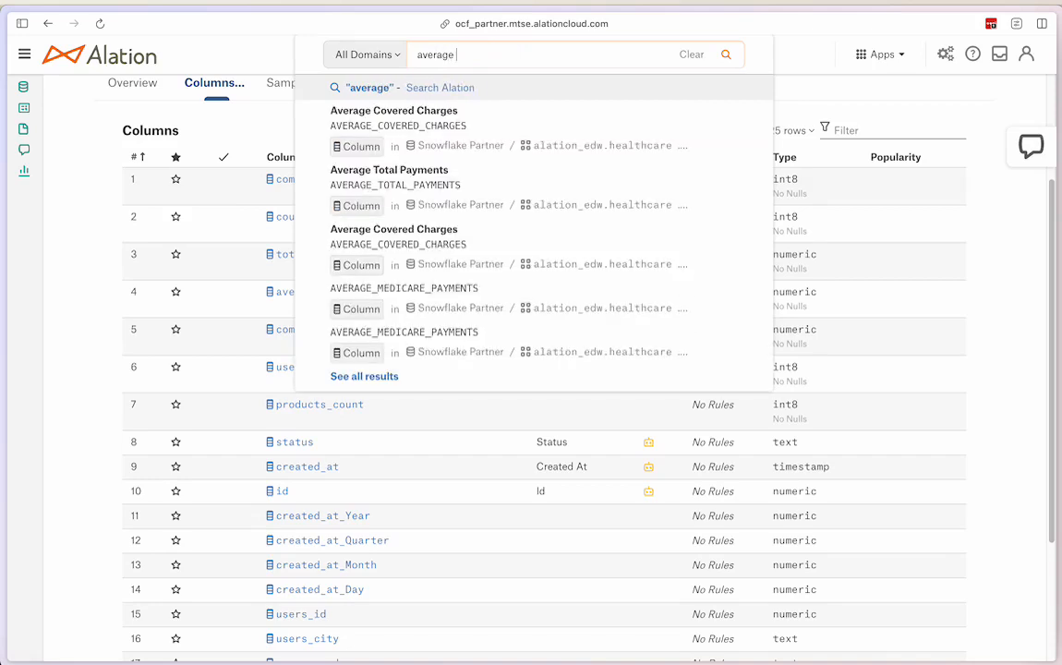
text(order value)
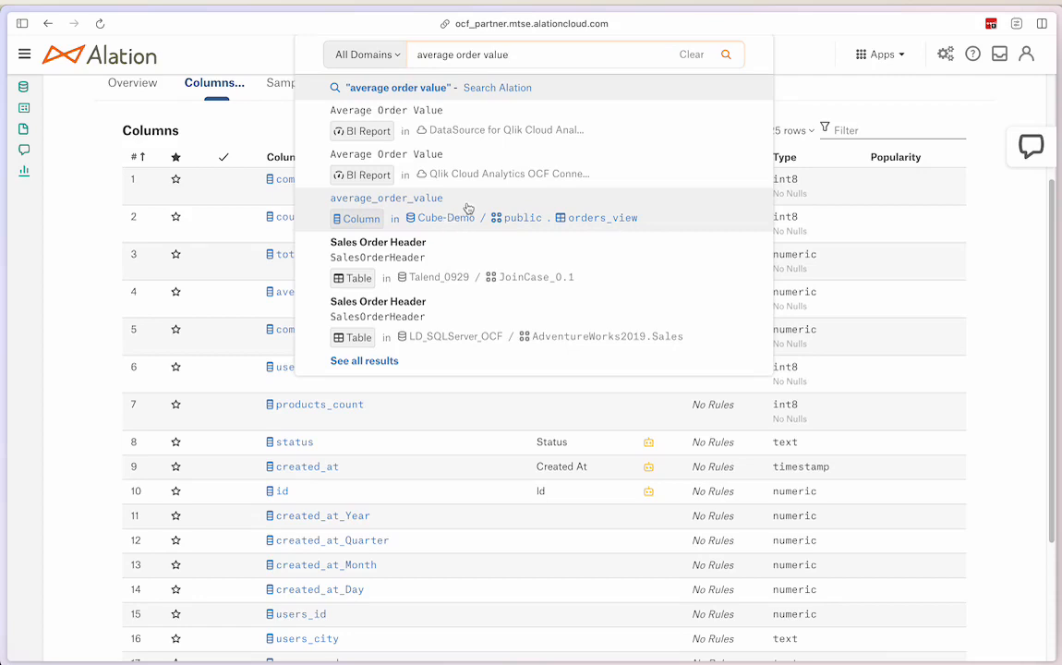
click(90, 176)
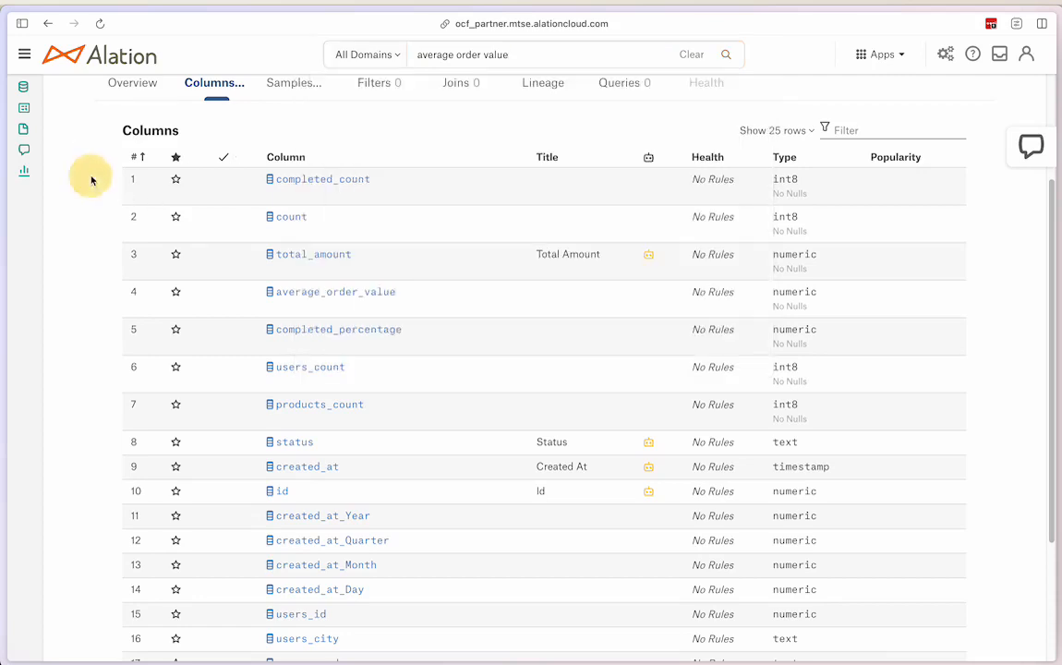
Step: Endorse the orders_view table and look through its column list
scroll(211, 315, up, 3)
scroll(210, 315, up, 1)
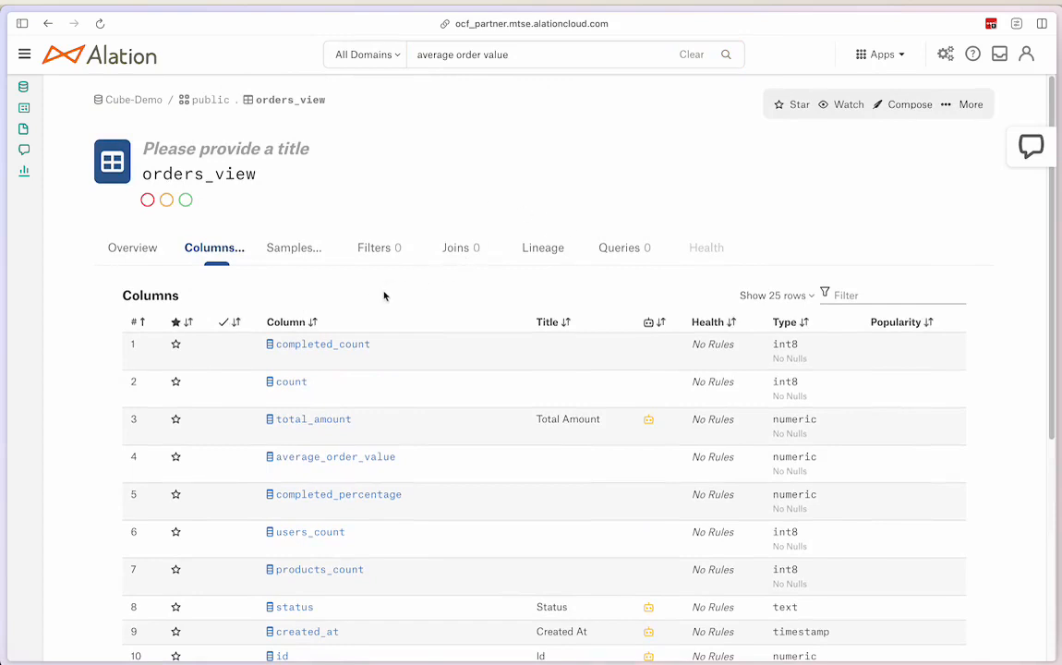
click(185, 201)
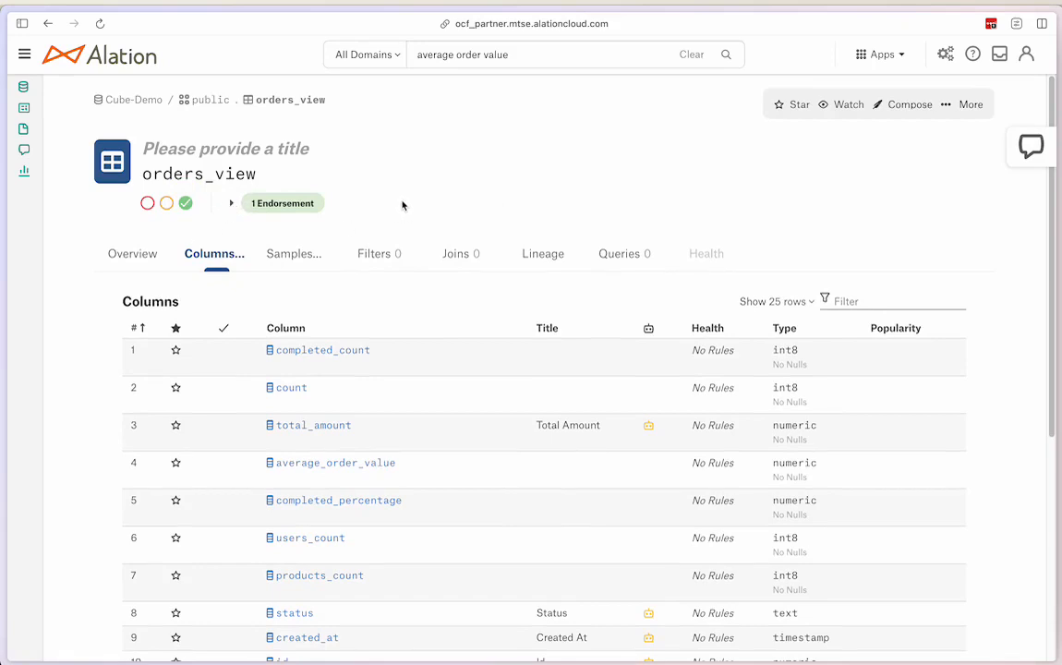
scroll(399, 228, down, 5)
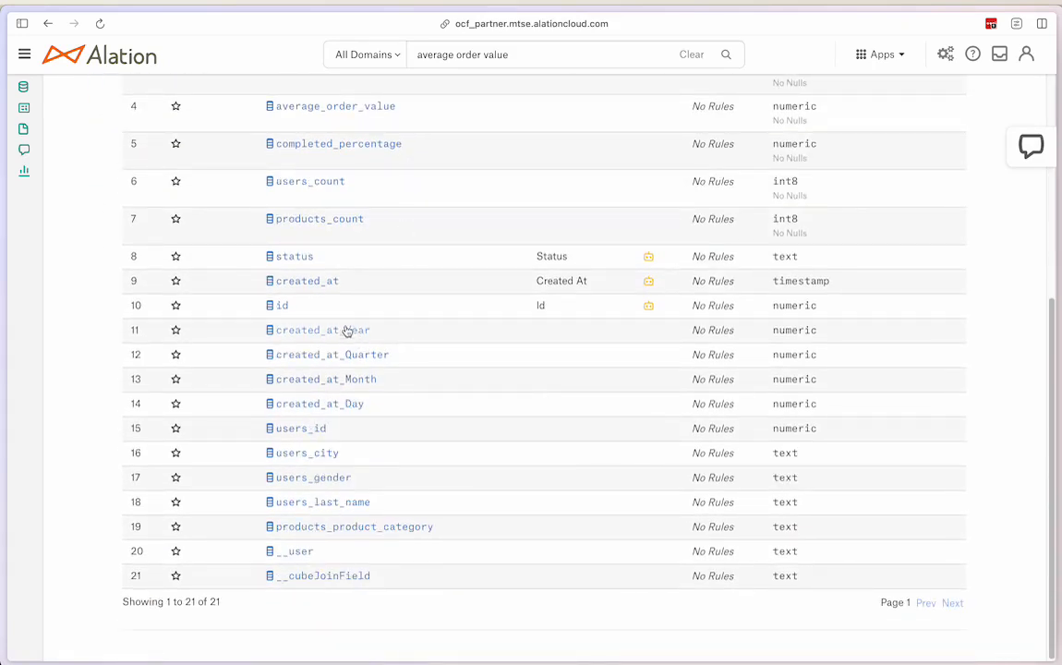
scroll(343, 323, up, 5)
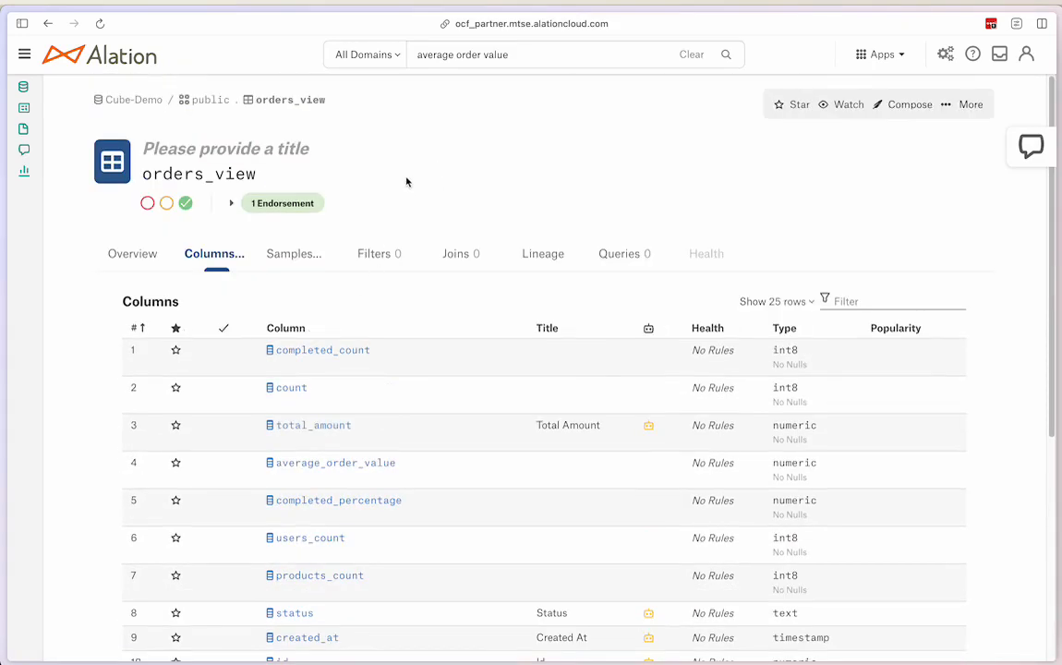